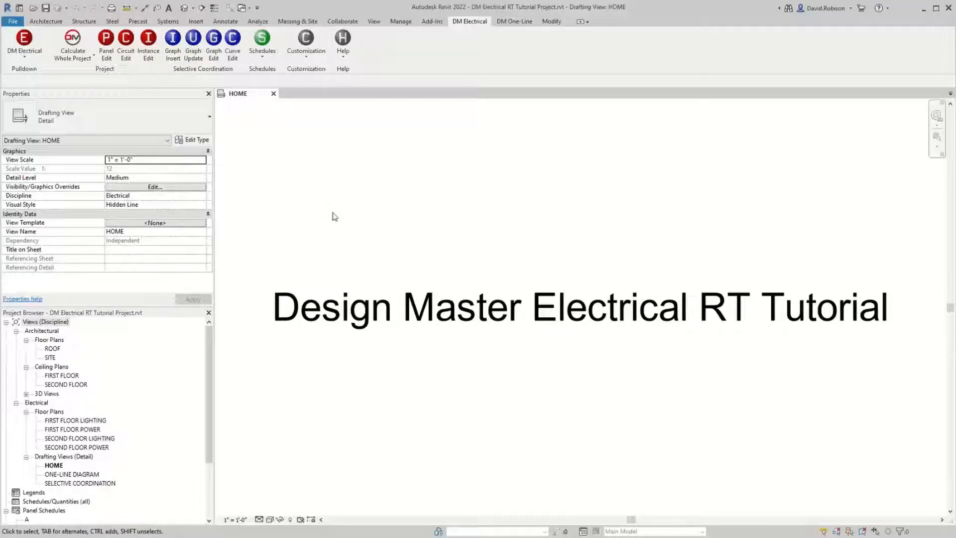
# Open the panel editor for the whole project and set MDP's feeder conductor to Aluminum, 60C #12 through #1, 75C 1/0 and above
pyautogui.click(105, 46)
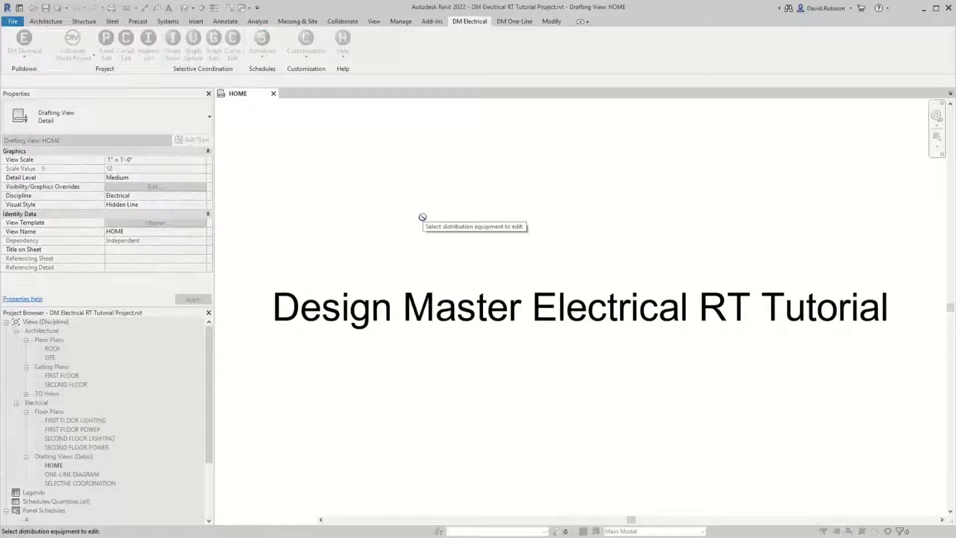
pyautogui.press('Escape')
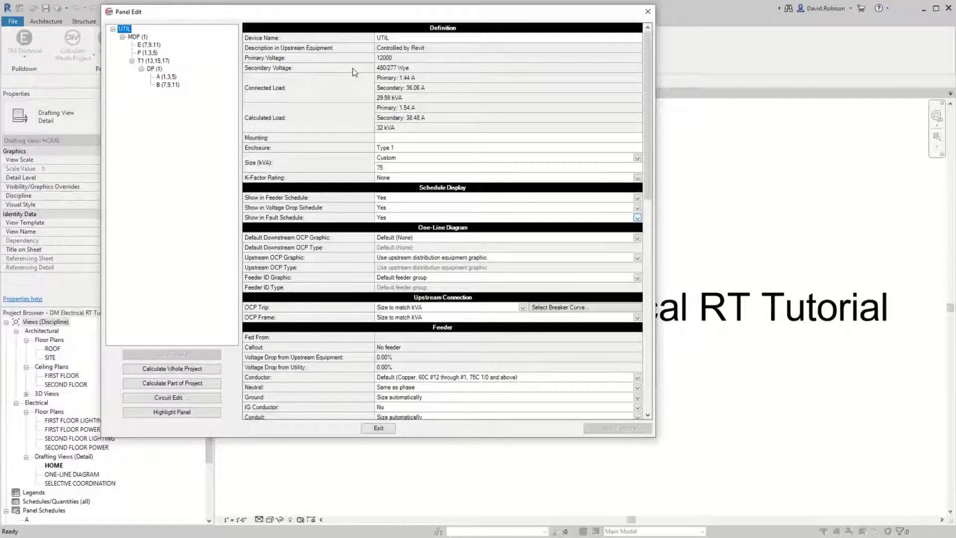
pyautogui.click(138, 37)
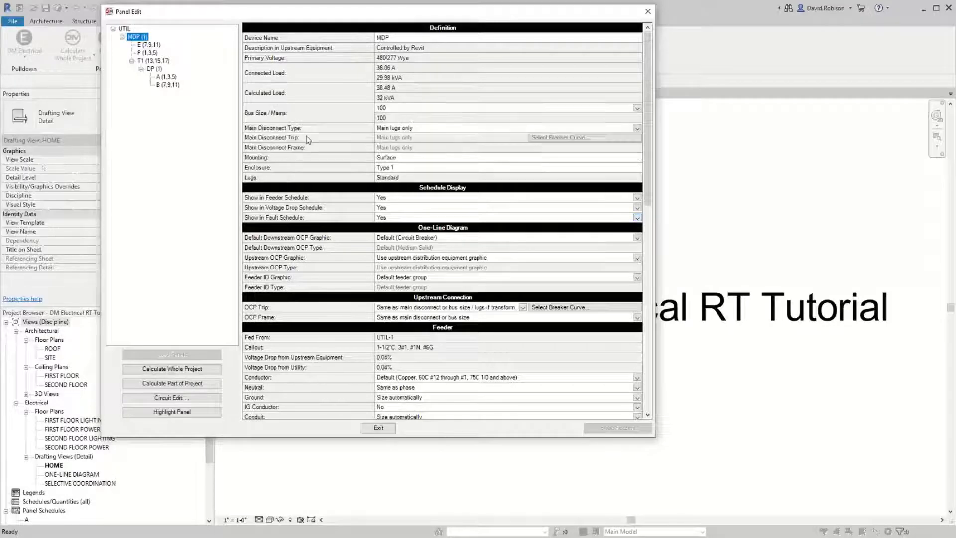
pyautogui.scroll(-2, 329, 366)
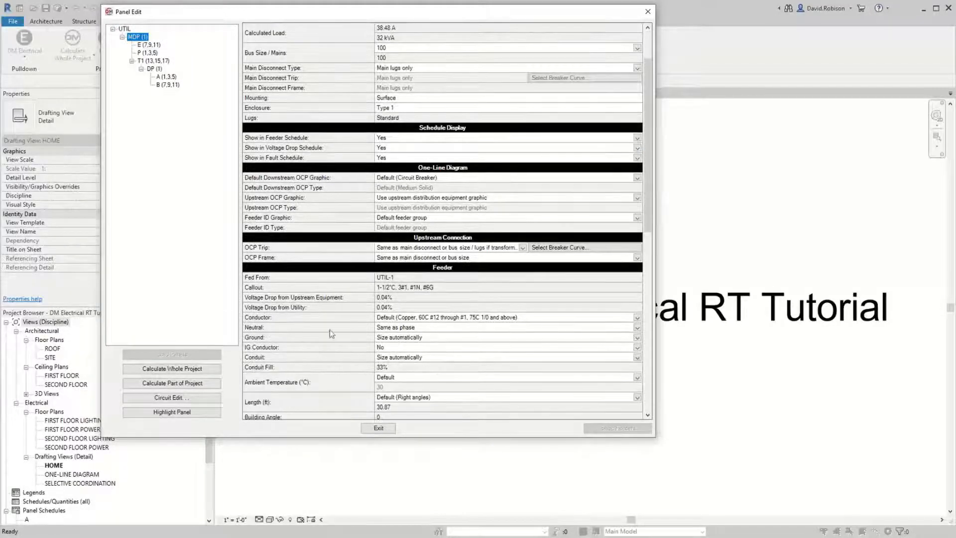
pyautogui.click(309, 320)
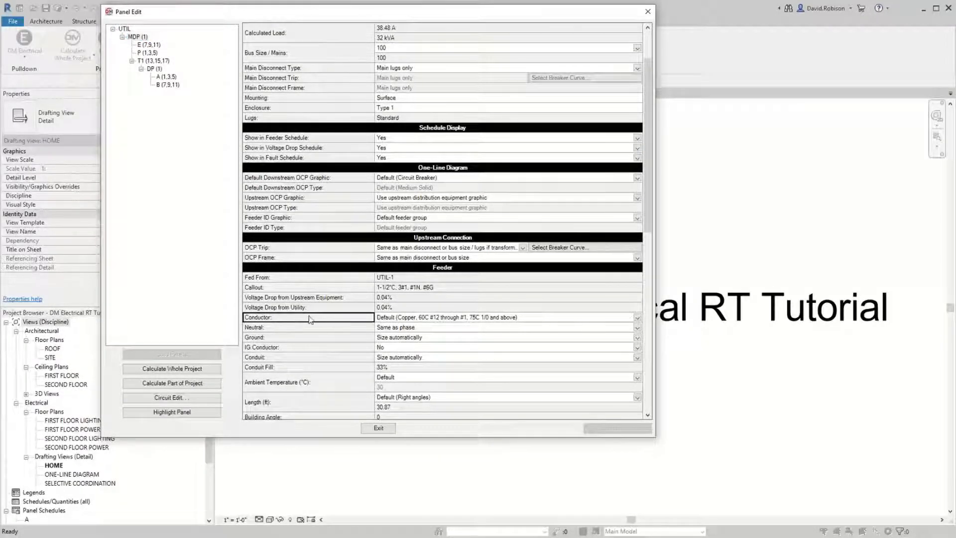
pyautogui.click(424, 318)
pyautogui.click(425, 318)
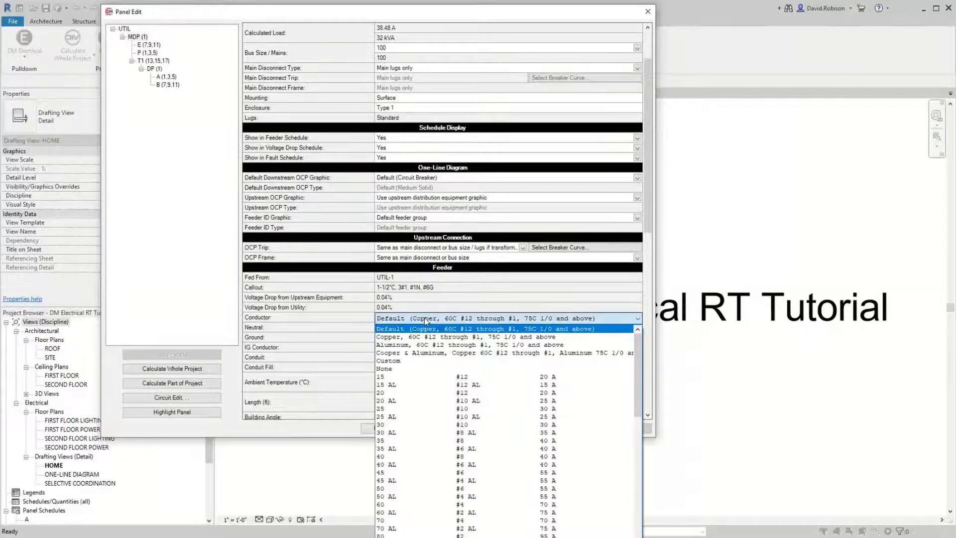
pyautogui.click(423, 346)
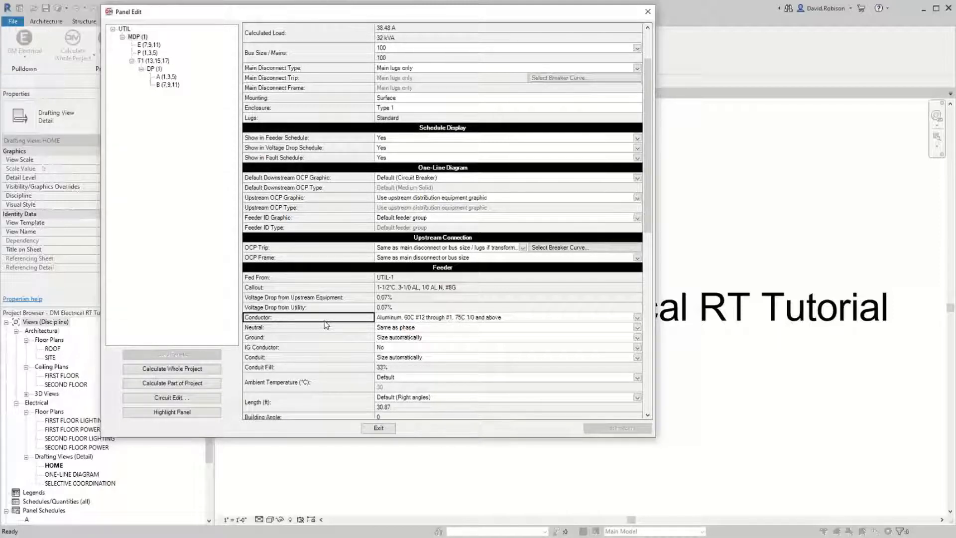
# Check MDP's feeder callout and set the panel's bus size / mains to 400
pyautogui.click(393, 289)
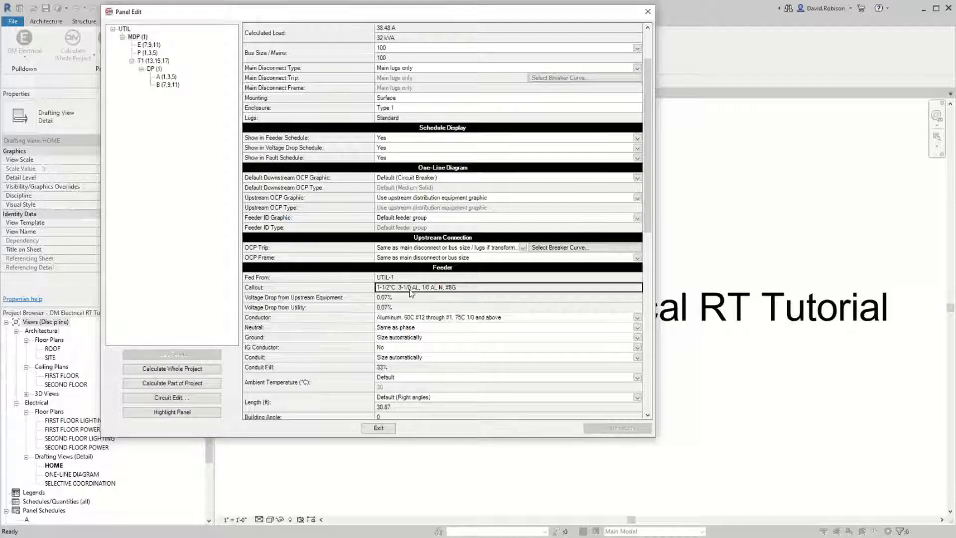
pyautogui.click(408, 48)
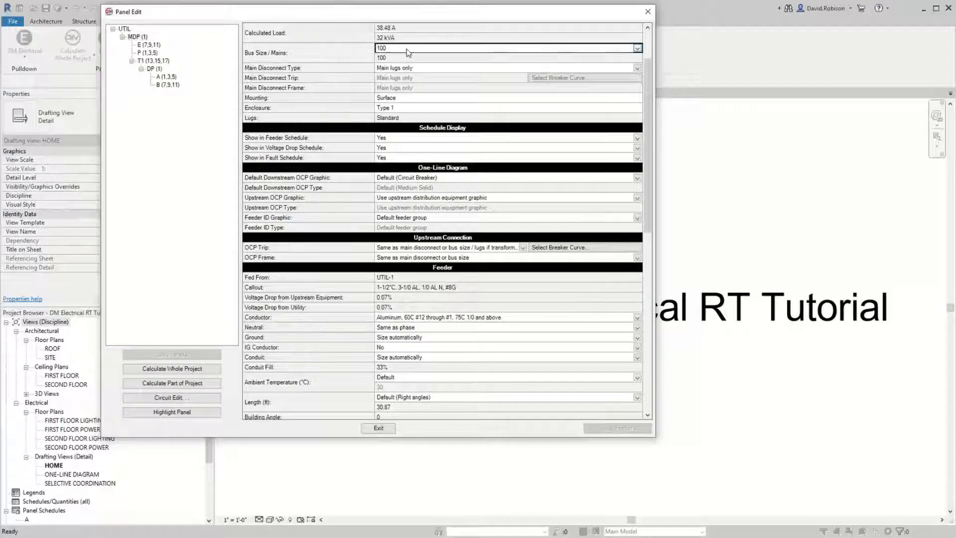
pyautogui.click(408, 48)
pyautogui.click(401, 109)
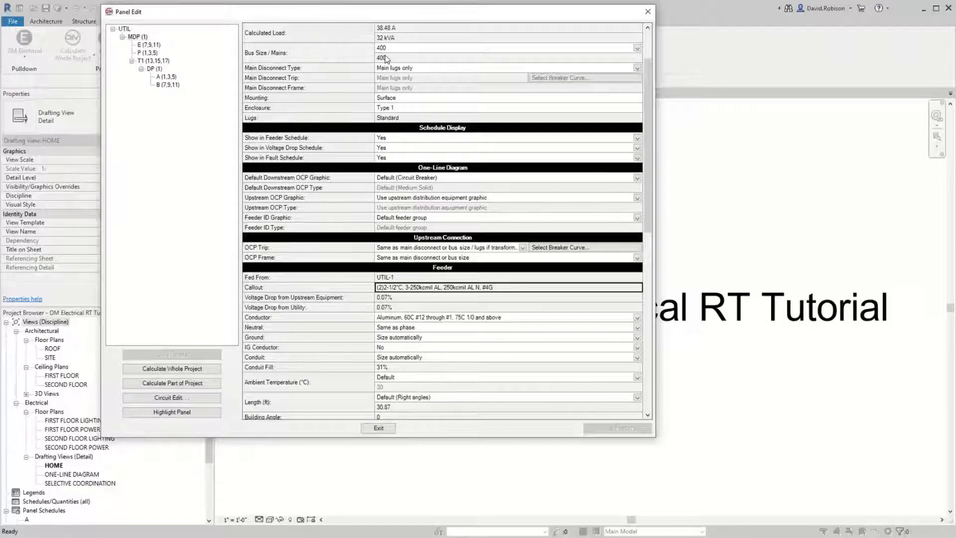
# Review the available conductor options for MDP's feeder and close the panel editor
pyautogui.click(407, 318)
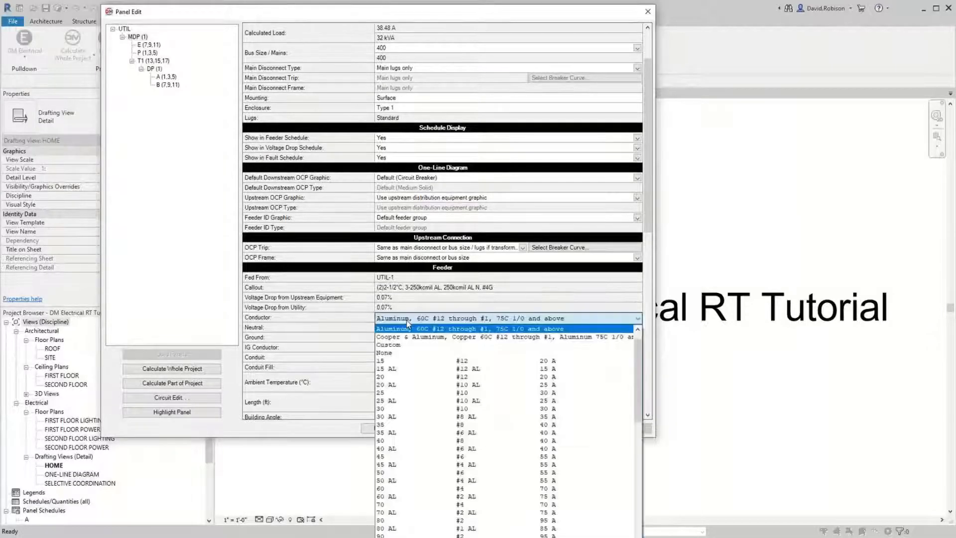
pyautogui.scroll(1, 409, 326)
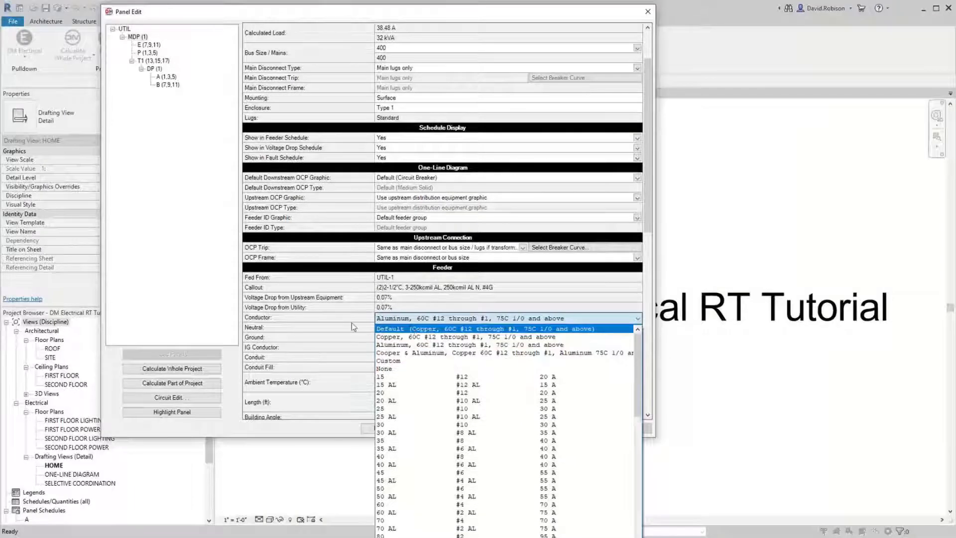
pyautogui.click(332, 324)
pyautogui.click(381, 431)
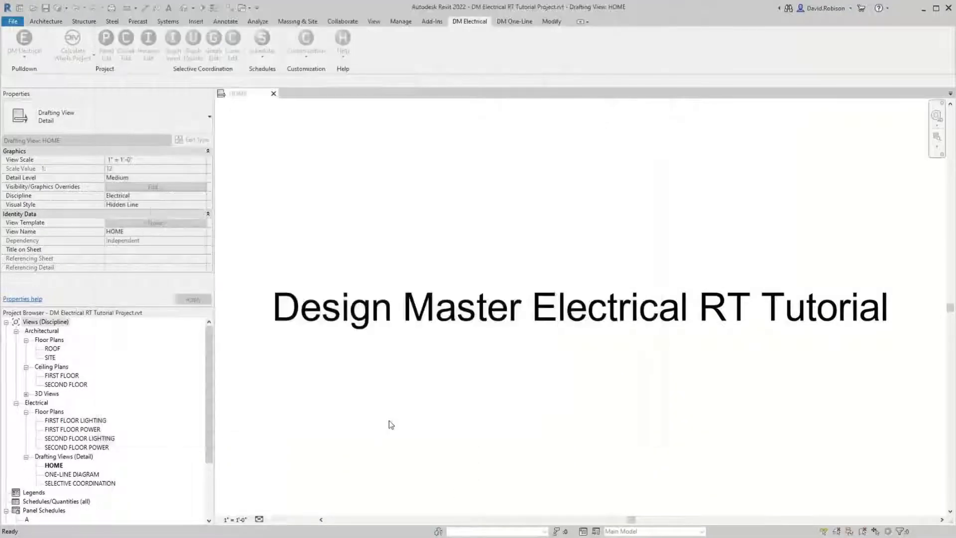
# Open the Wire Ampacities customization and view the Aluminum set and the combined Cooper & Aluminum set
pyautogui.click(307, 39)
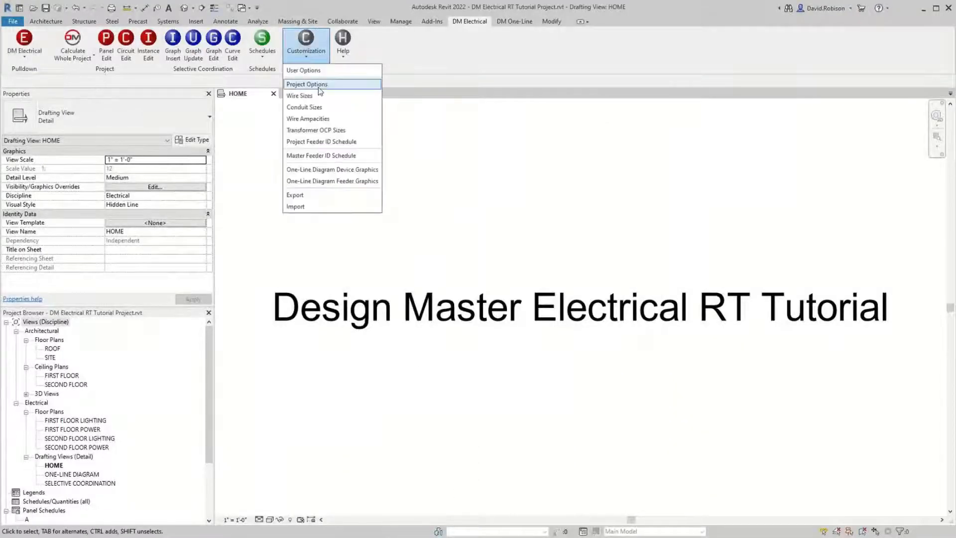
pyautogui.click(322, 120)
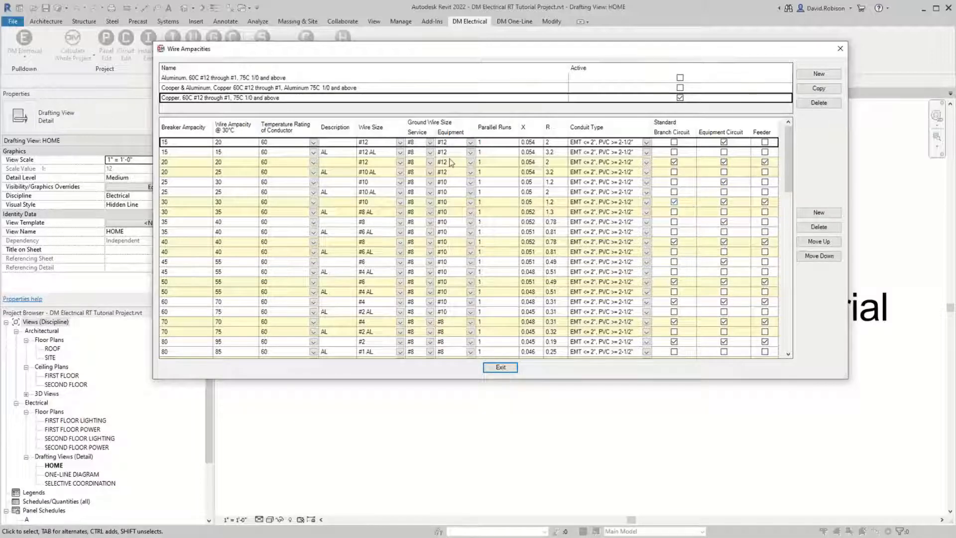
pyautogui.click(272, 78)
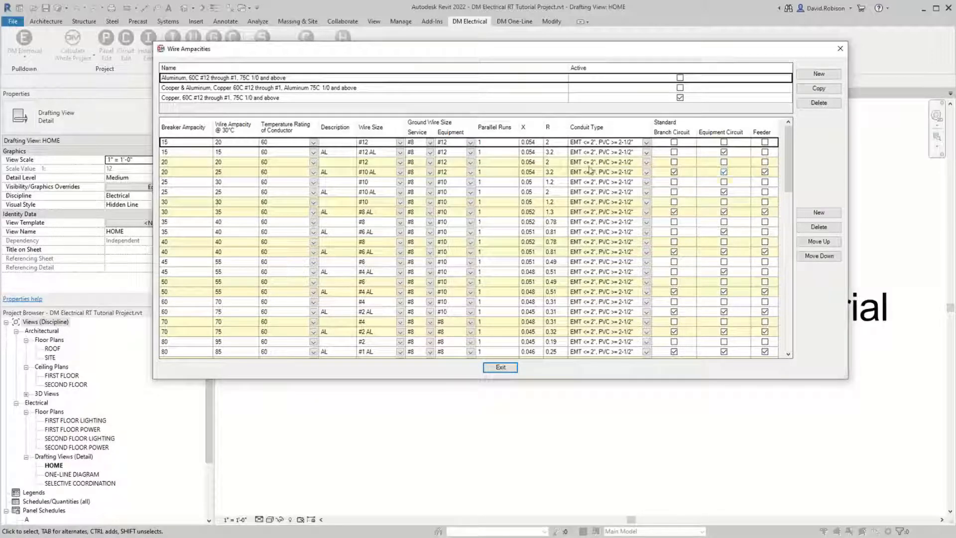
pyautogui.click(236, 89)
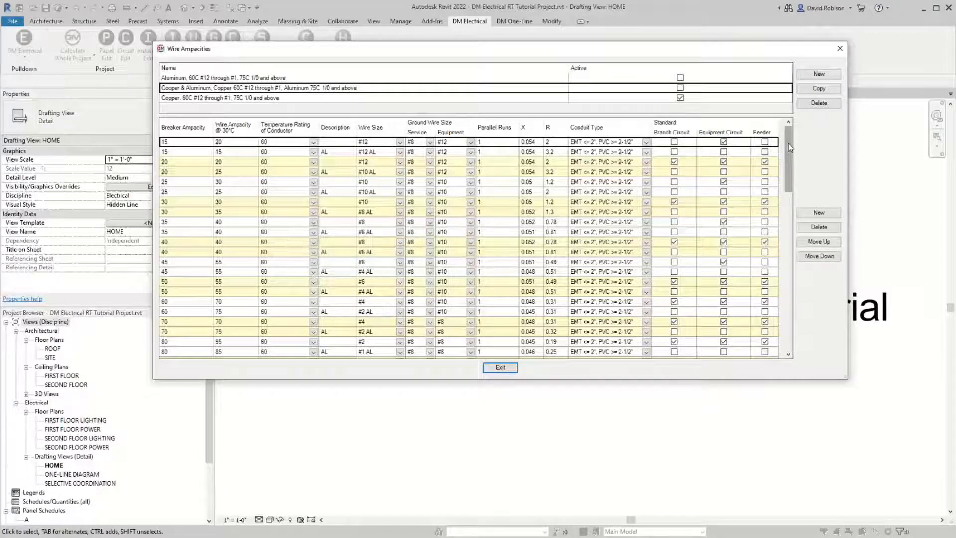
# Add a new ampacity based on the 400 A copper 600kcmil row and give it the description "2 Runs"
pyautogui.moveTo(788, 147); pyautogui.dragTo(789, 233)
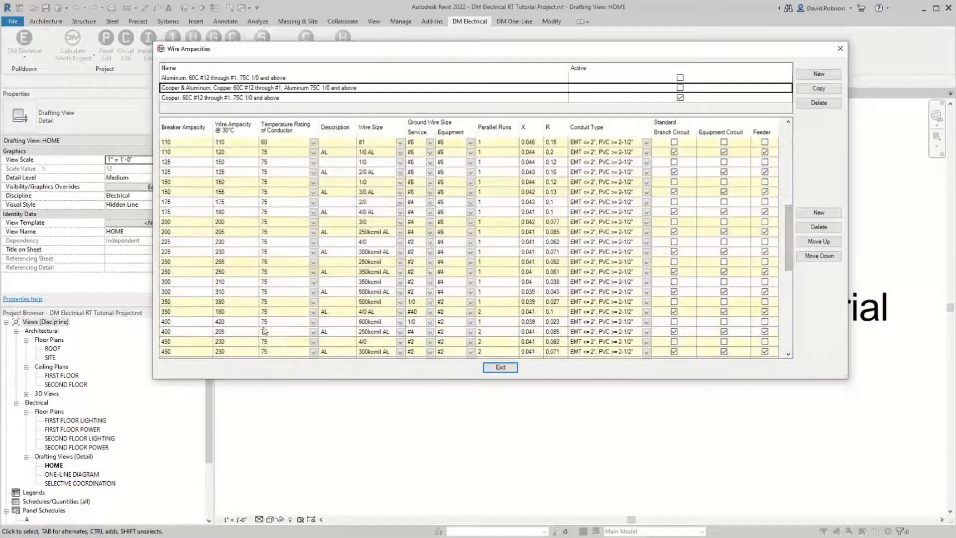
pyautogui.click(183, 322)
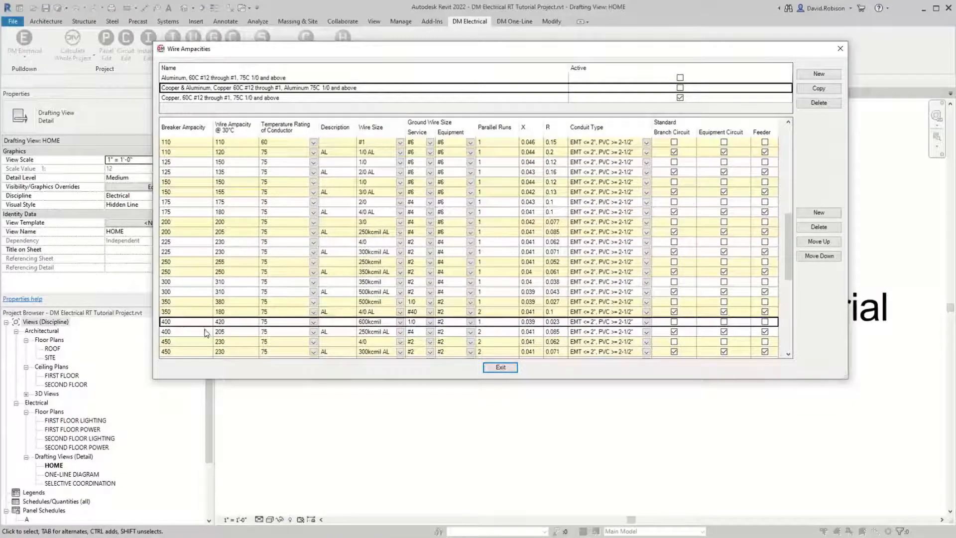
pyautogui.scroll(-2, 204, 331)
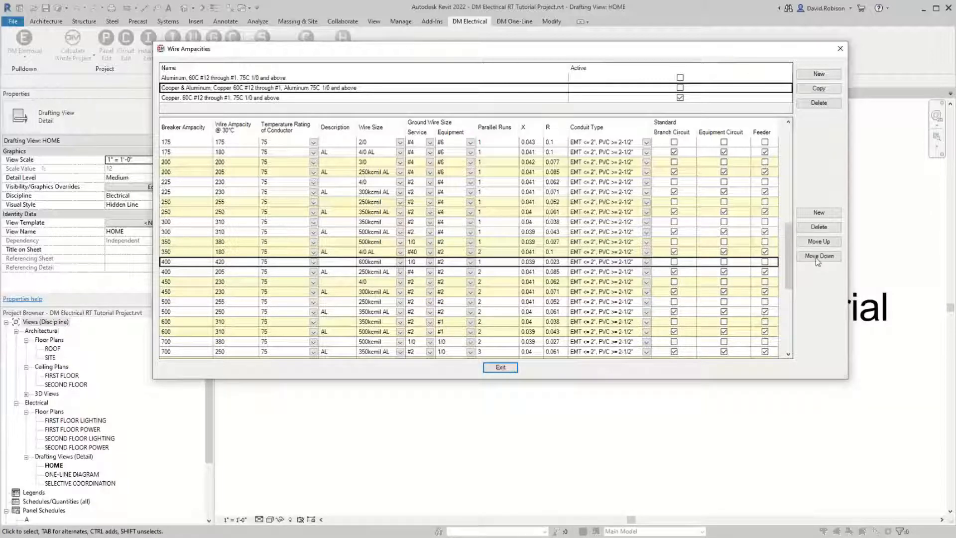
pyautogui.click(803, 218)
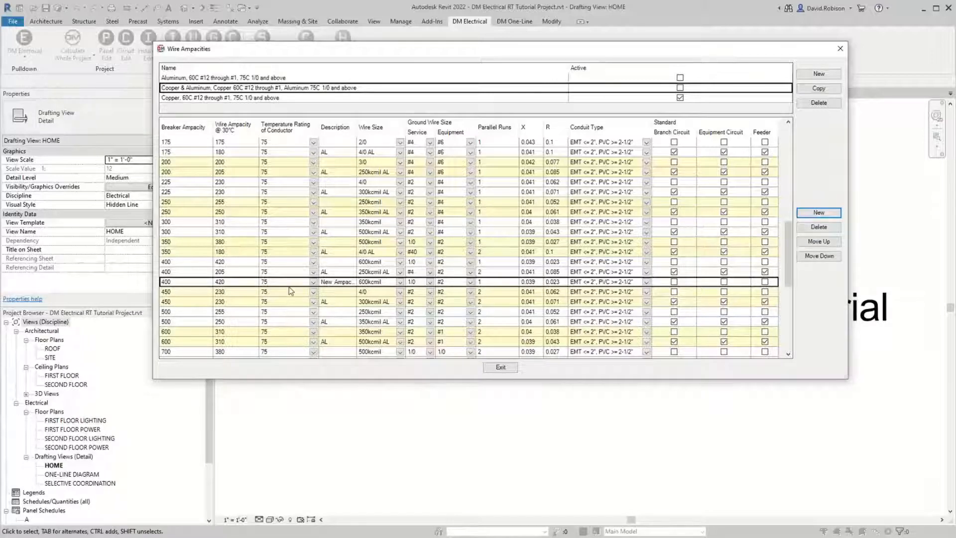
pyautogui.click(344, 284)
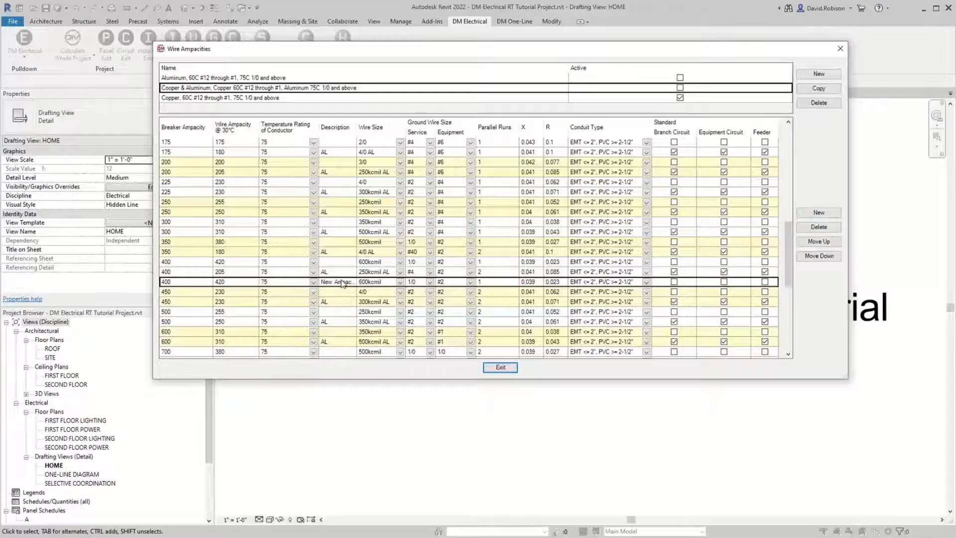
pyautogui.click(342, 283)
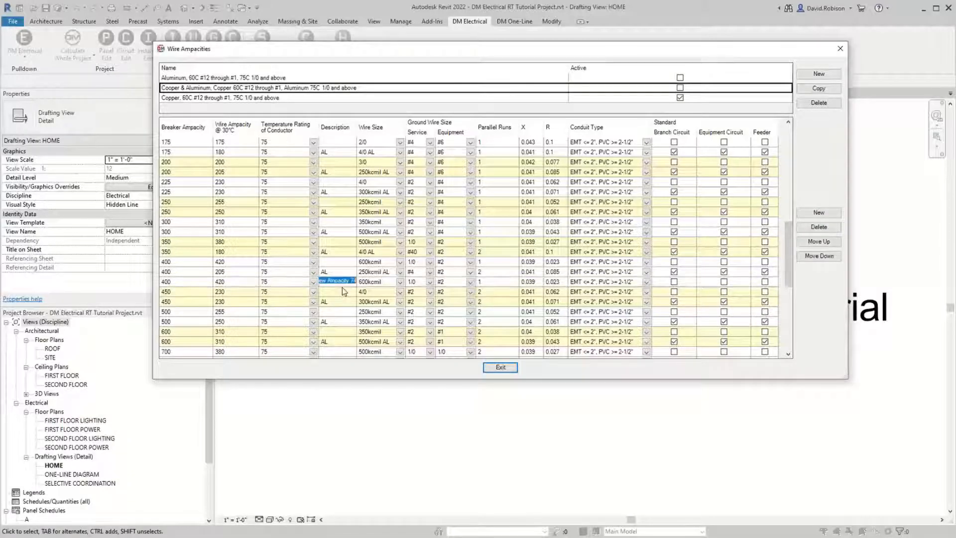
pyautogui.write('2 Runs')
pyautogui.press('Return')
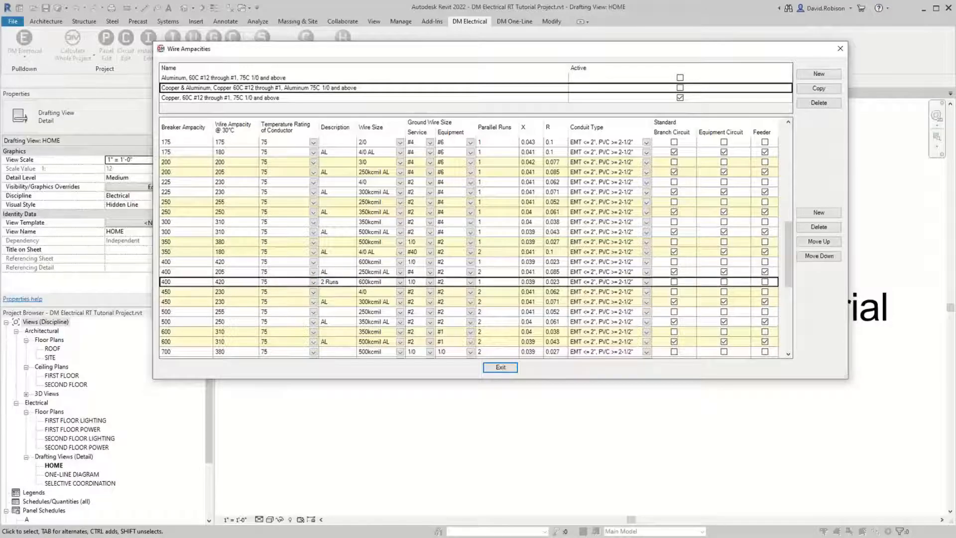
# Set the "2 Runs" ampacity's parallel runs to 2 and its wire size to 3/0
pyautogui.click(509, 283)
pyautogui.write('2')
pyautogui.press('Return')
pyautogui.click(400, 282)
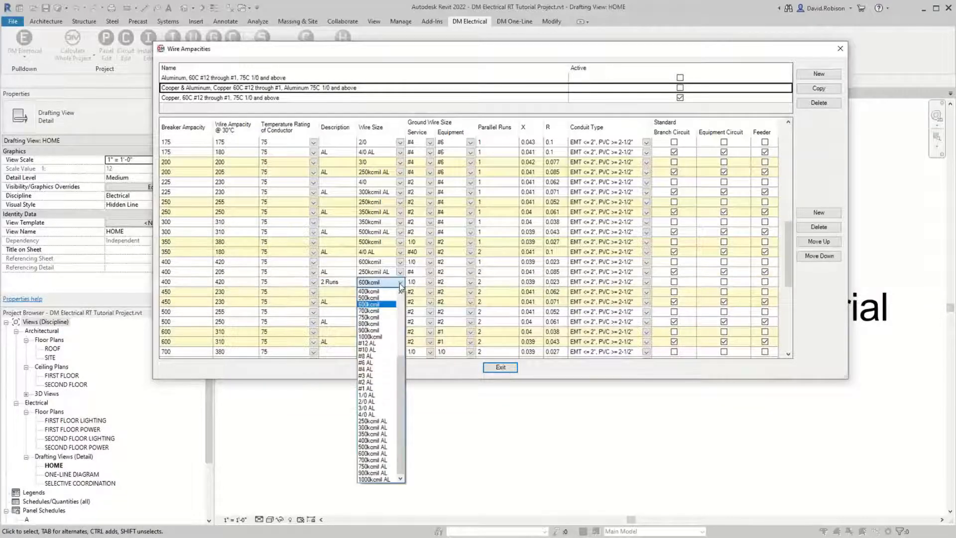
pyautogui.scroll(3, 386, 315)
pyautogui.click(382, 314)
# Set the "2 Runs" ampacity's ground wire sizes to #4 for service and #6 for equipment
pyautogui.click(429, 282)
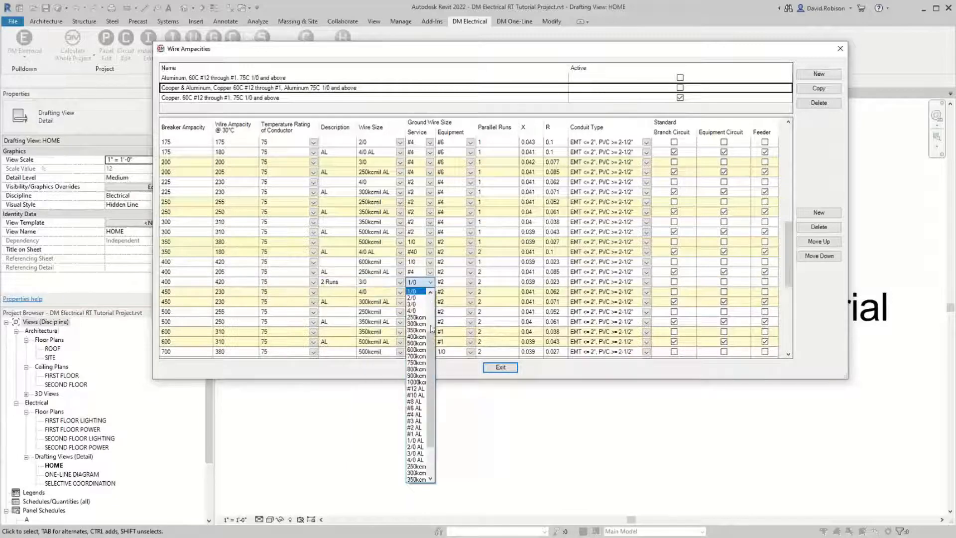
pyautogui.scroll(1, 427, 328)
pyautogui.click(419, 304)
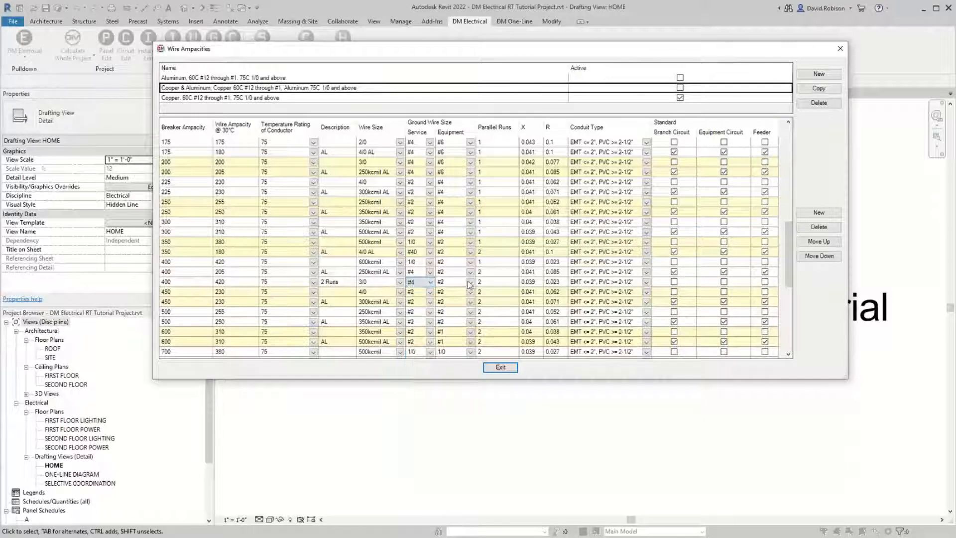
pyautogui.click(470, 282)
pyautogui.scroll(2, 451, 319)
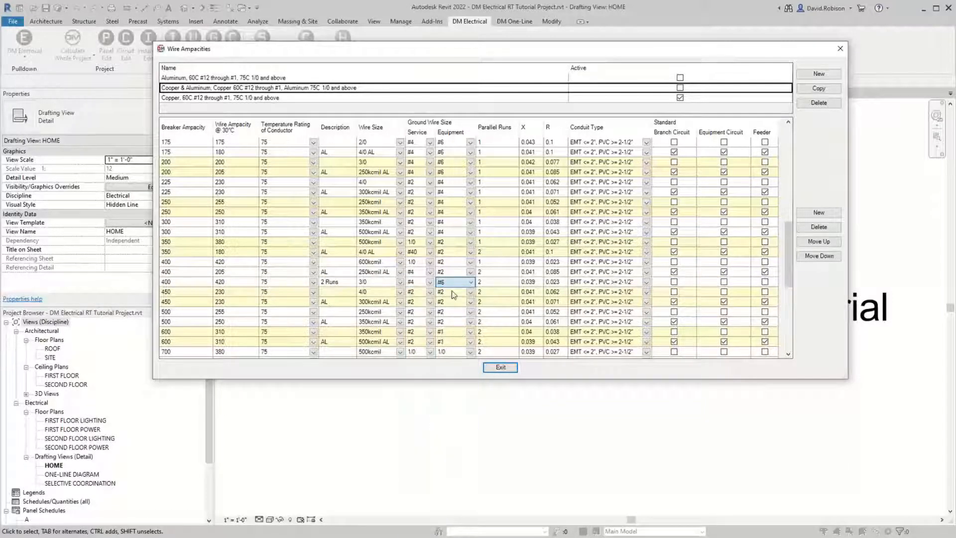
pyautogui.click(450, 311)
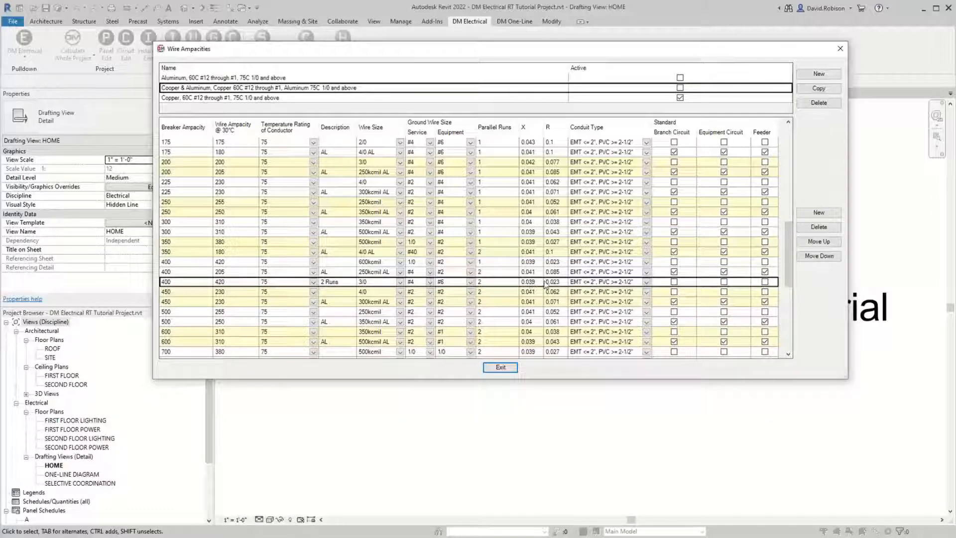
# Enter an X value of 0.042 and an R value of 0.077 for the "2 Runs" ampacity
pyautogui.click(535, 281)
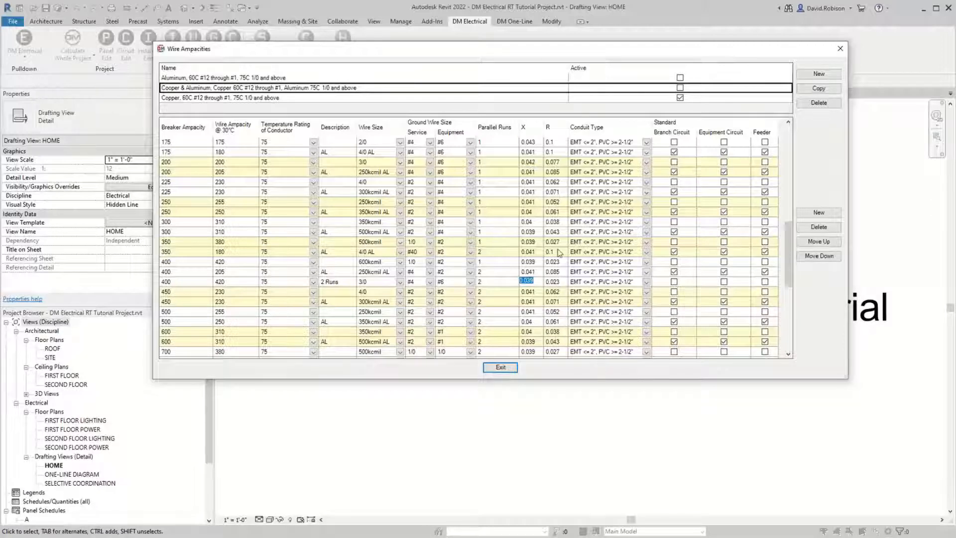
pyautogui.write('0.042')
pyautogui.press('Tab')
pyautogui.write('0.077')
pyautogui.press('Return')
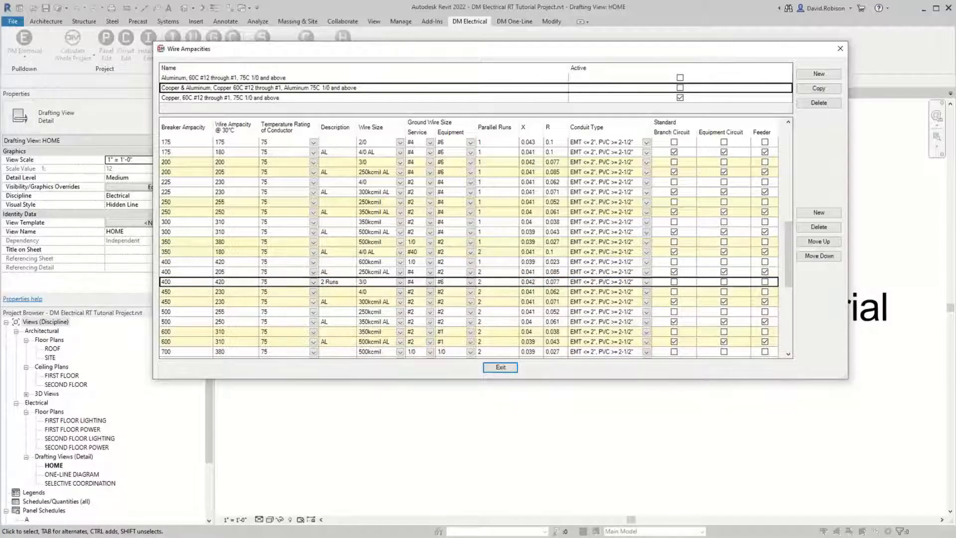
# Set the wire ampacity at 30°C of the "2 Runs" row to 200
pyautogui.click(238, 282)
pyautogui.write('205')
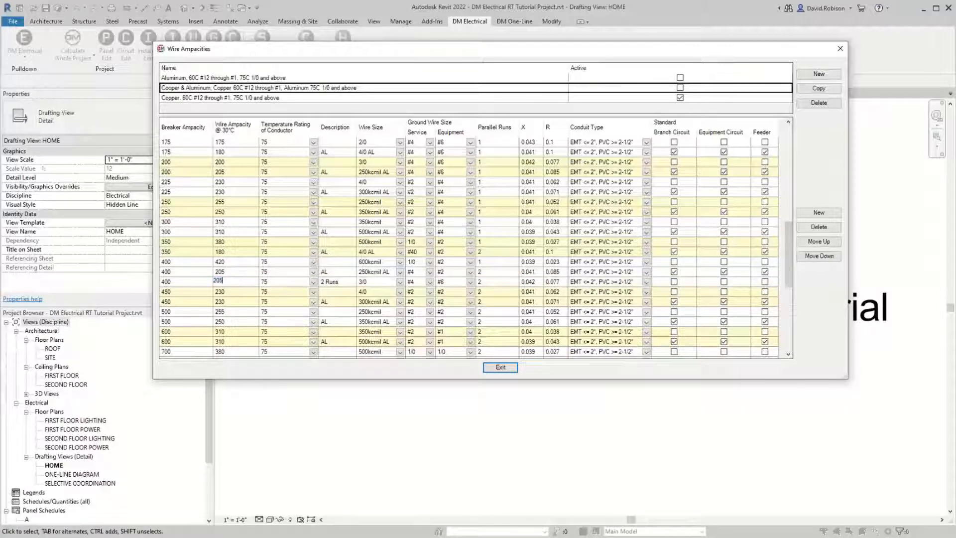
pyautogui.press('BackSpace')
pyautogui.write('0')
pyautogui.press('Return')
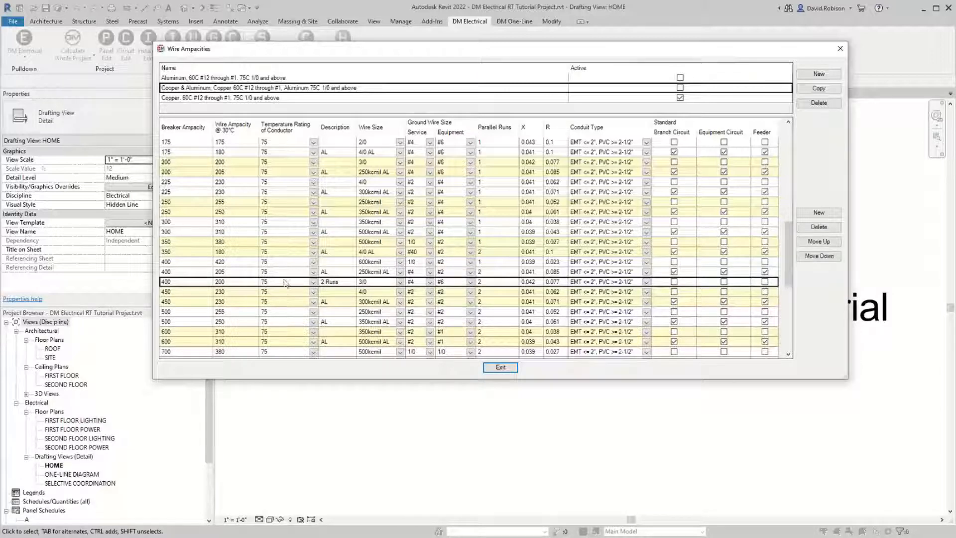
# In the Copper ampacity set, make the 400 A "2 Runs" row standard for branch circuits, equipment circuits and feeders
pyautogui.click(194, 98)
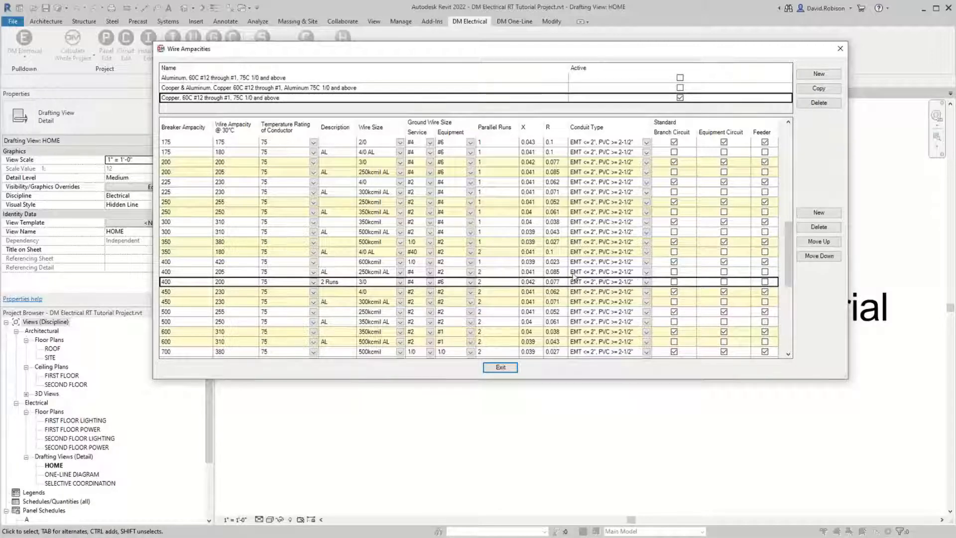
pyautogui.click(675, 282)
pyautogui.click(725, 282)
pyautogui.click(765, 282)
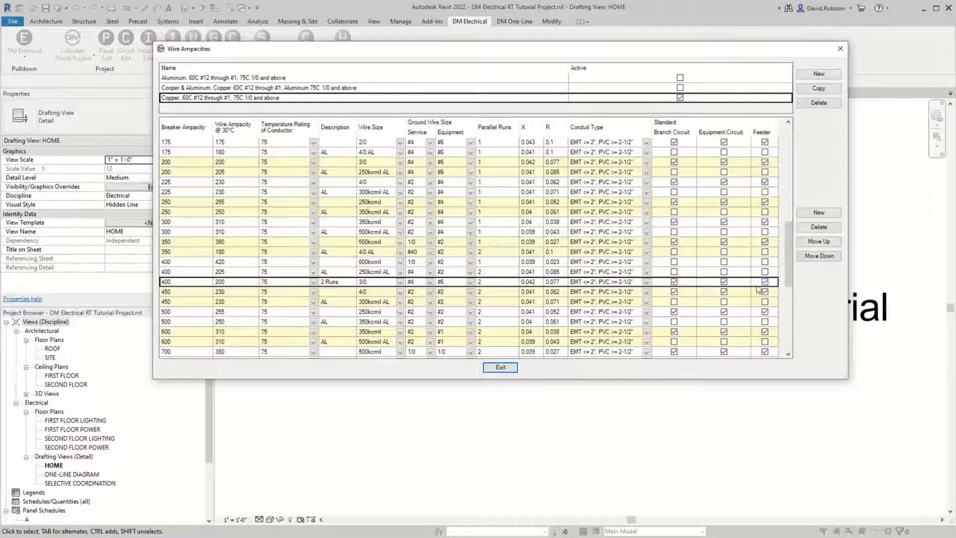
# In the panel settings, set MDP's feeder conductor to the "400 2 Runs" (2) 3/0 400 A option and close the settings
pyautogui.click(500, 367)
pyautogui.press('Escape')
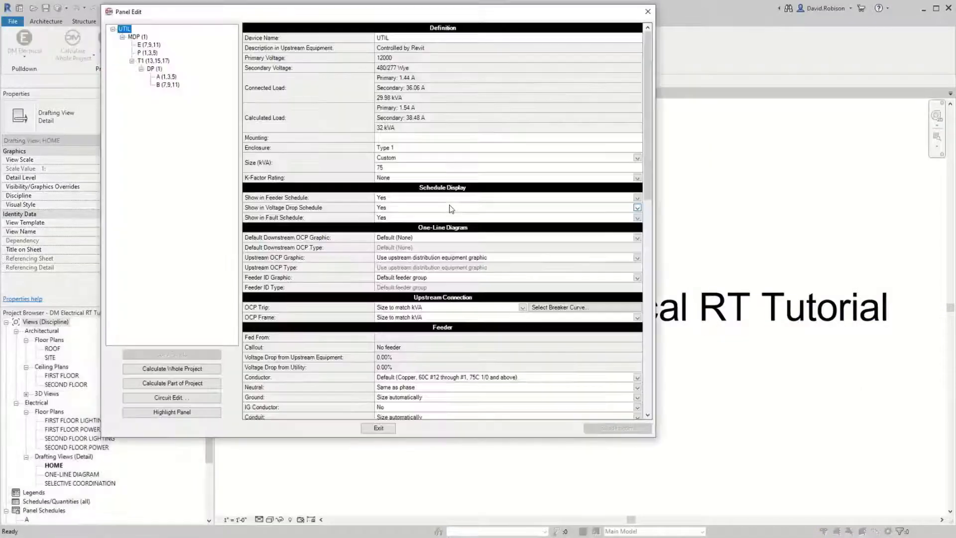
pyautogui.click(140, 37)
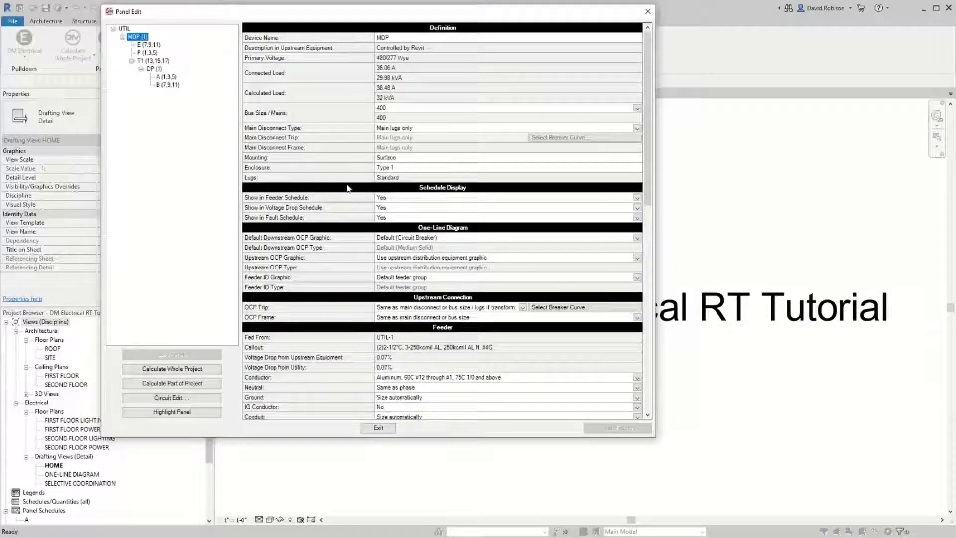
pyautogui.scroll(-2, 446, 378)
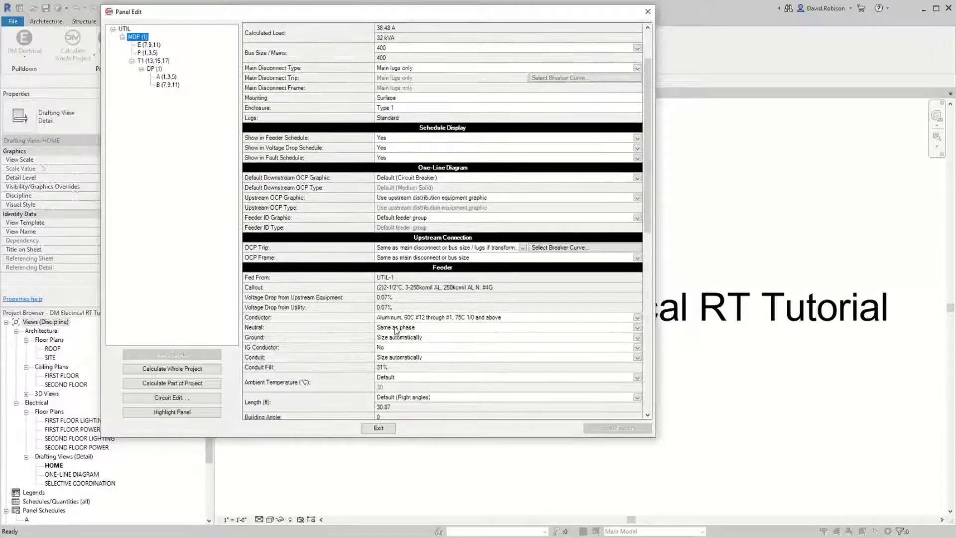
pyautogui.click(401, 319)
pyautogui.click(401, 321)
pyautogui.scroll(-5, 439, 388)
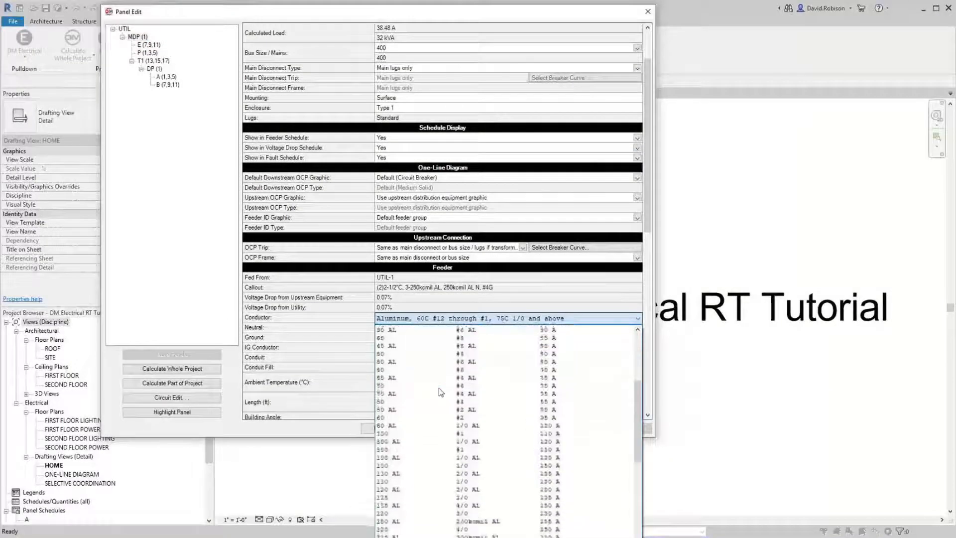
pyautogui.scroll(-2, 446, 429)
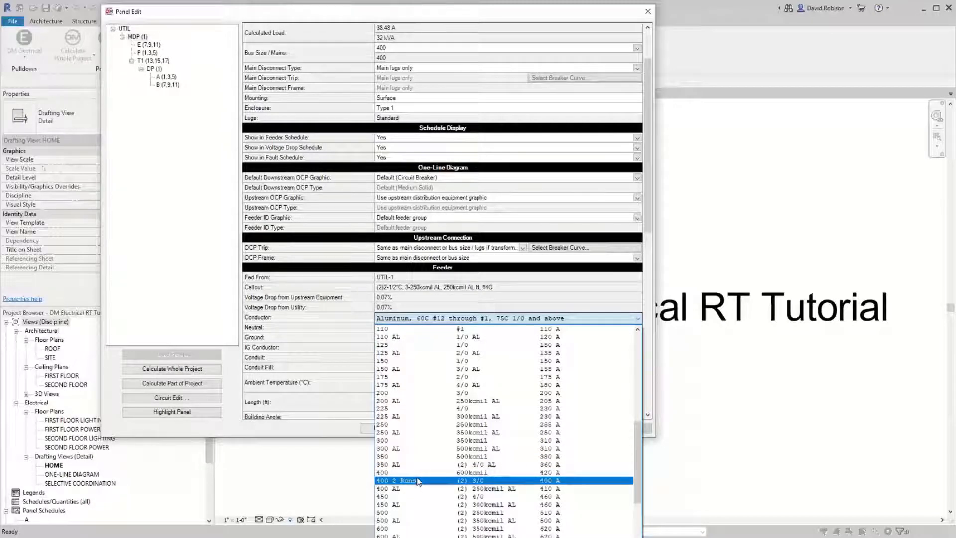
pyautogui.click(418, 481)
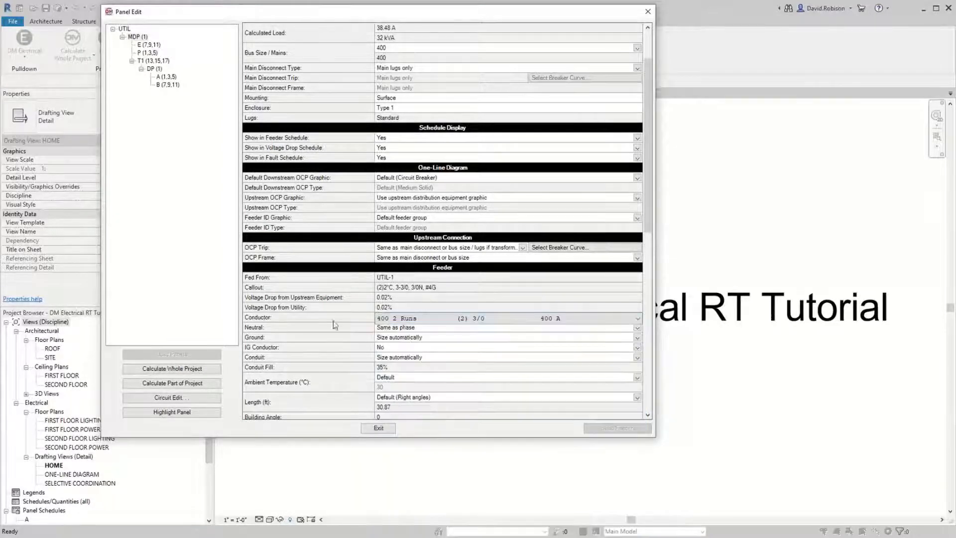
pyautogui.click(381, 430)
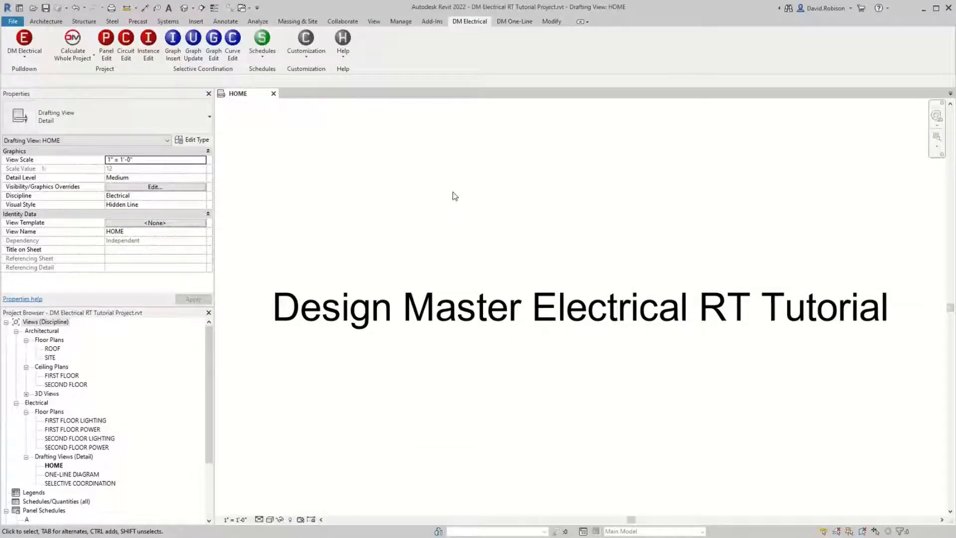
pyautogui.click(262, 47)
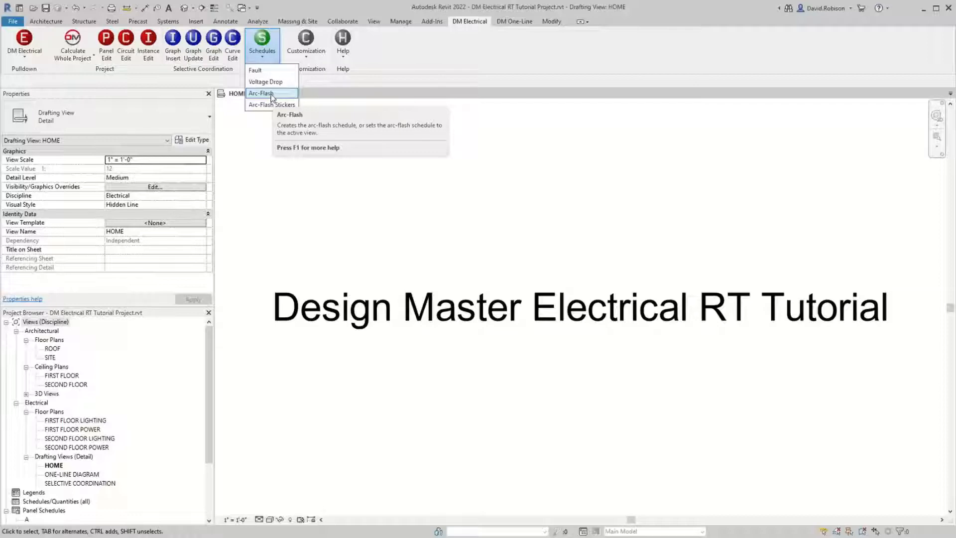
pyautogui.click(266, 56)
# Open the ONE-LINE DIAGRAM view and insert linked panel E with the solid "Panel, Fed from Top" graphic
pyautogui.doubleClick(73, 474)
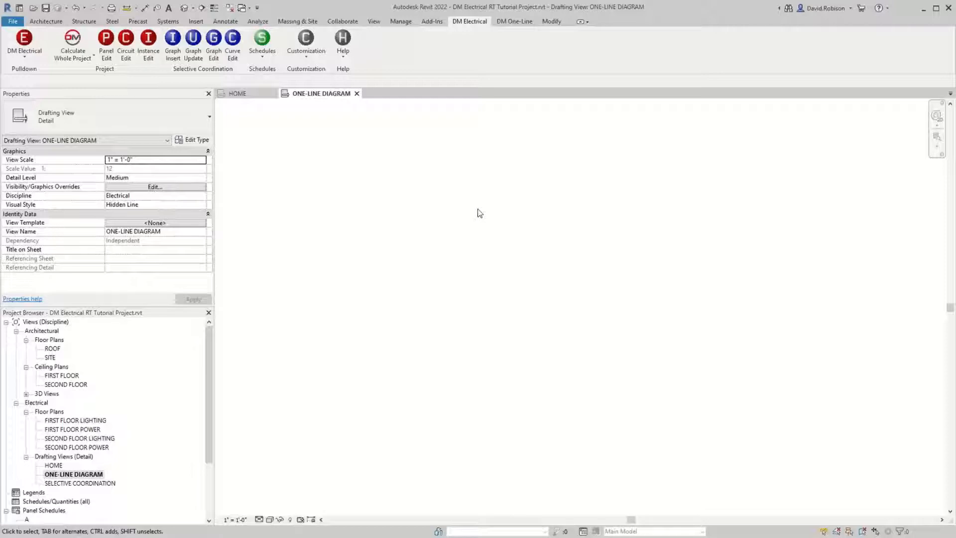
pyautogui.click(515, 21)
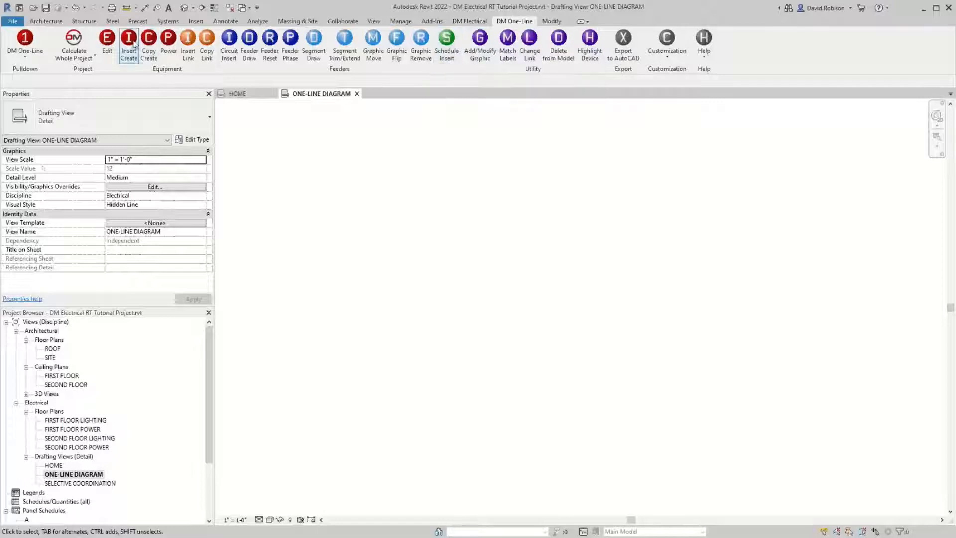
pyautogui.click(188, 44)
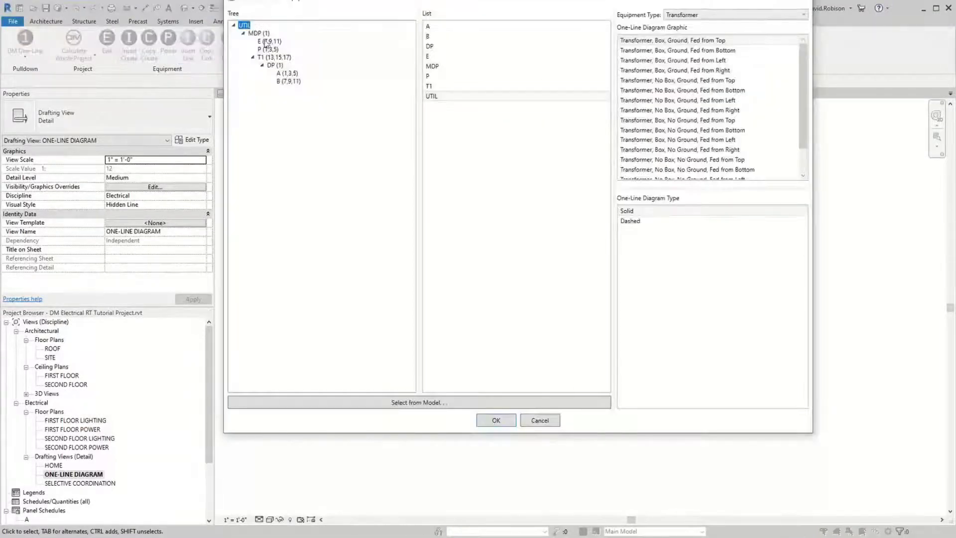
pyautogui.click(270, 41)
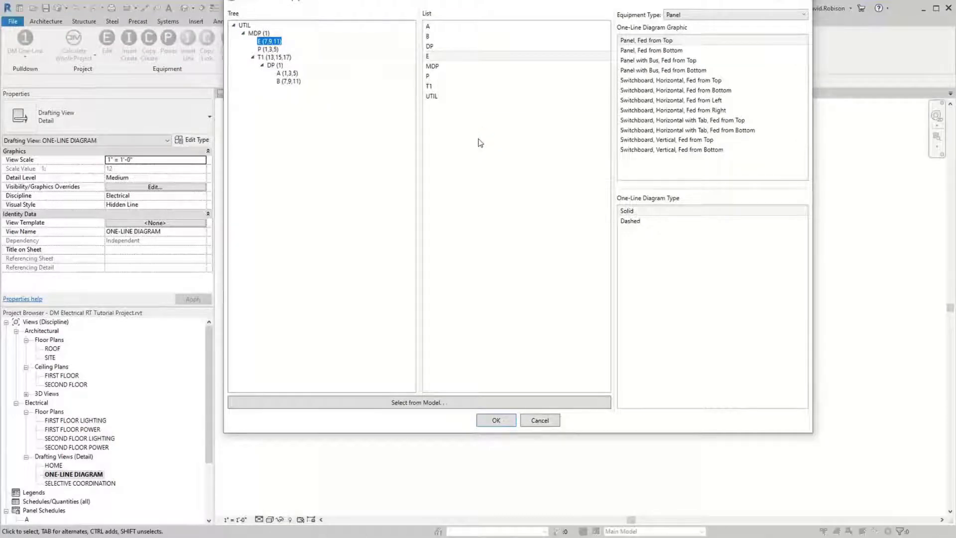
pyautogui.click(503, 422)
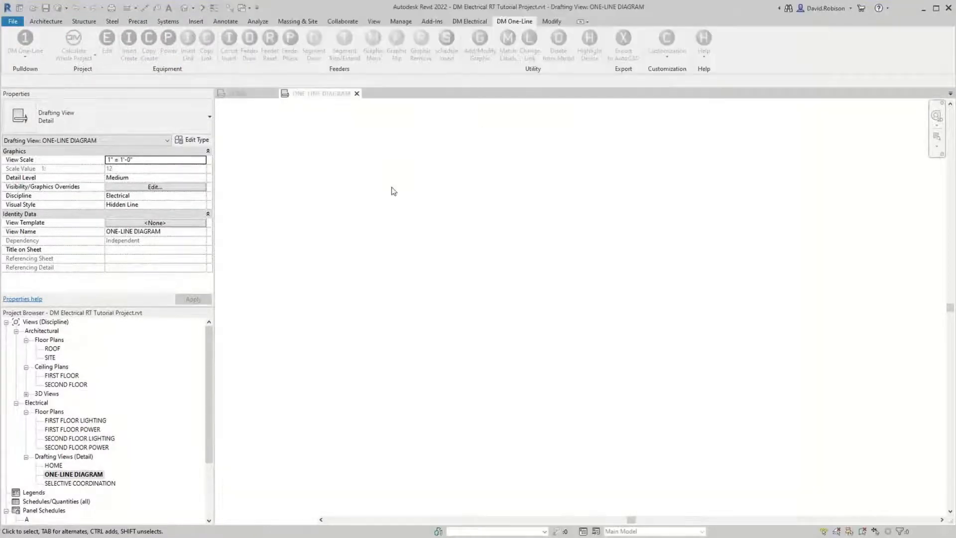
pyautogui.click(385, 190)
# Insert the linked MDP panel directly above panel E on the one-line diagram
pyautogui.click(187, 46)
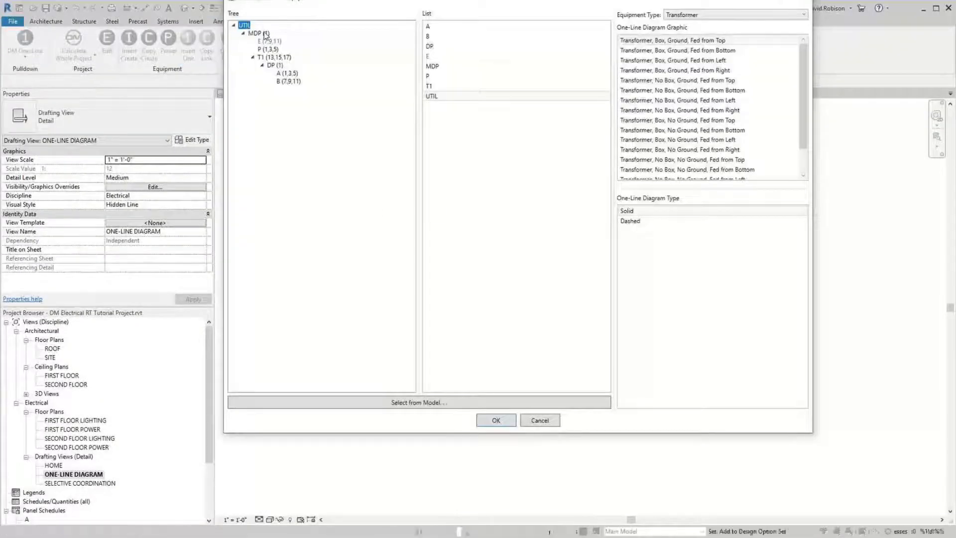
pyautogui.click(265, 34)
pyautogui.click(496, 421)
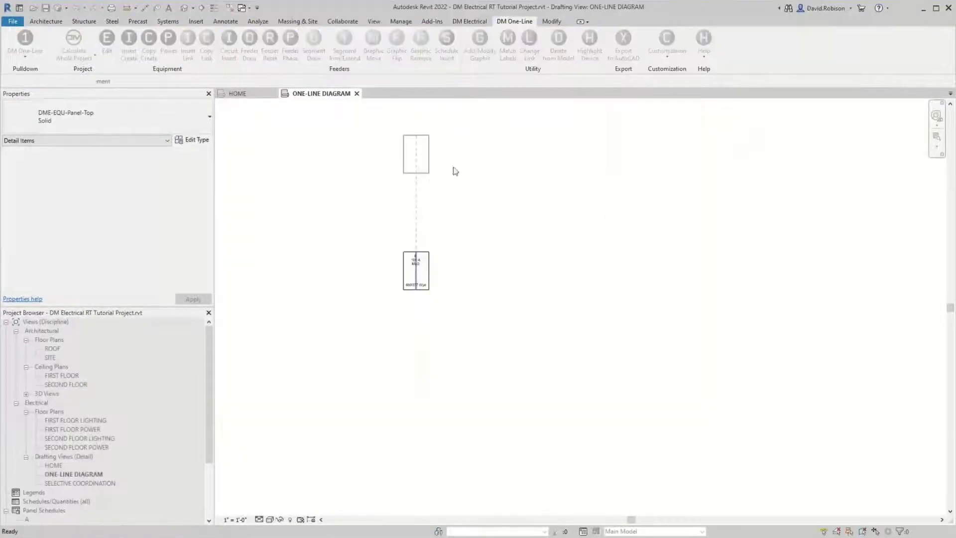
# Link the motor from the FIRST FLOOR POWER plan and place it below panel E as "Motor Connection, Fed from Top"
pyautogui.doubleClick(74, 430)
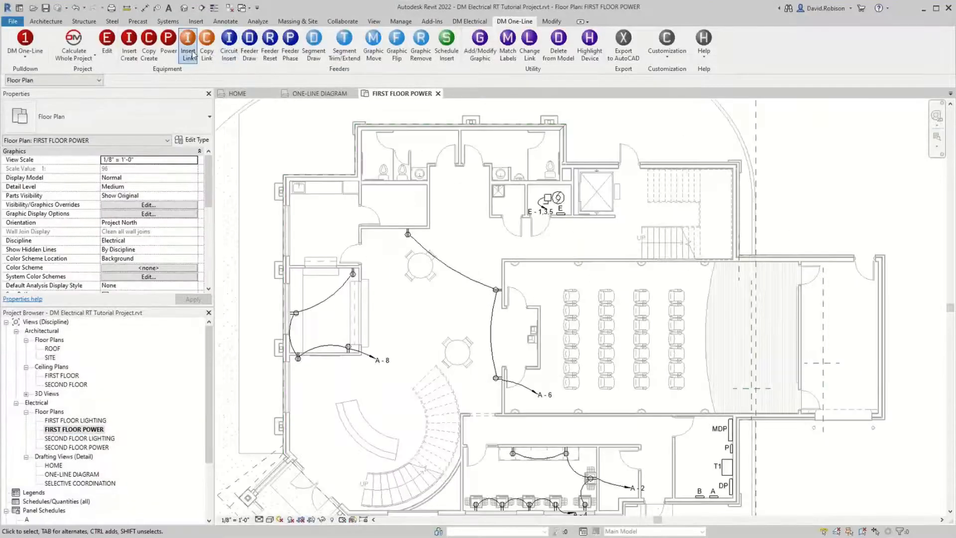
pyautogui.click(191, 54)
pyautogui.click(333, 94)
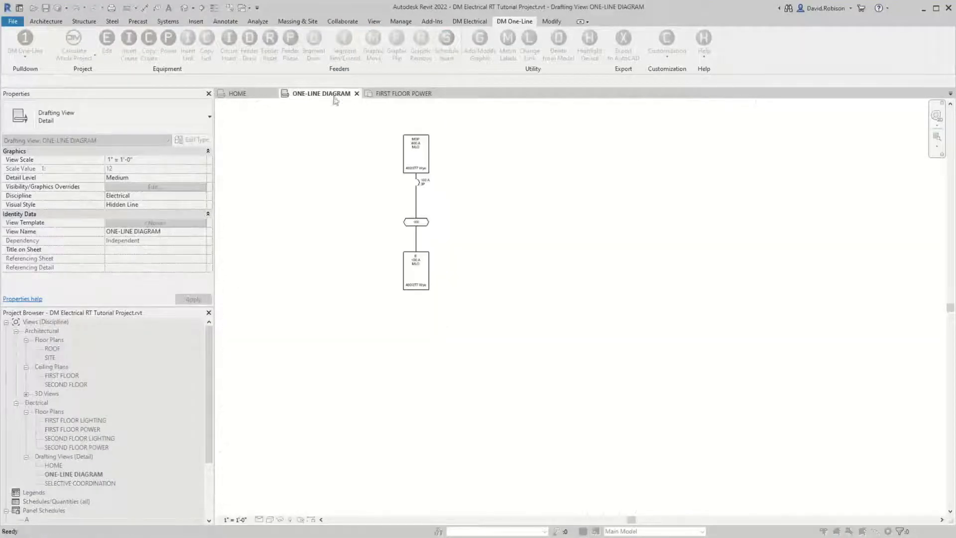
pyautogui.click(493, 203)
pyautogui.click(471, 182)
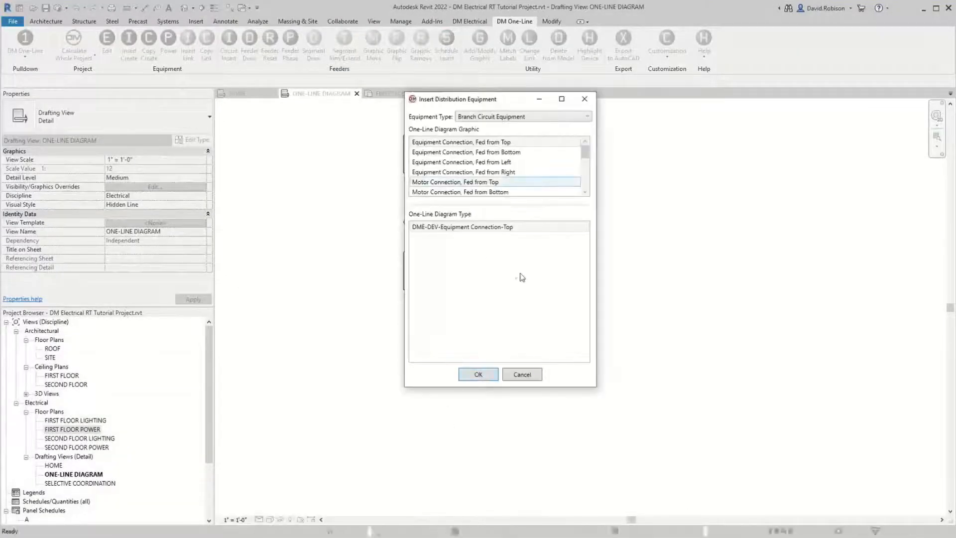
pyautogui.click(479, 375)
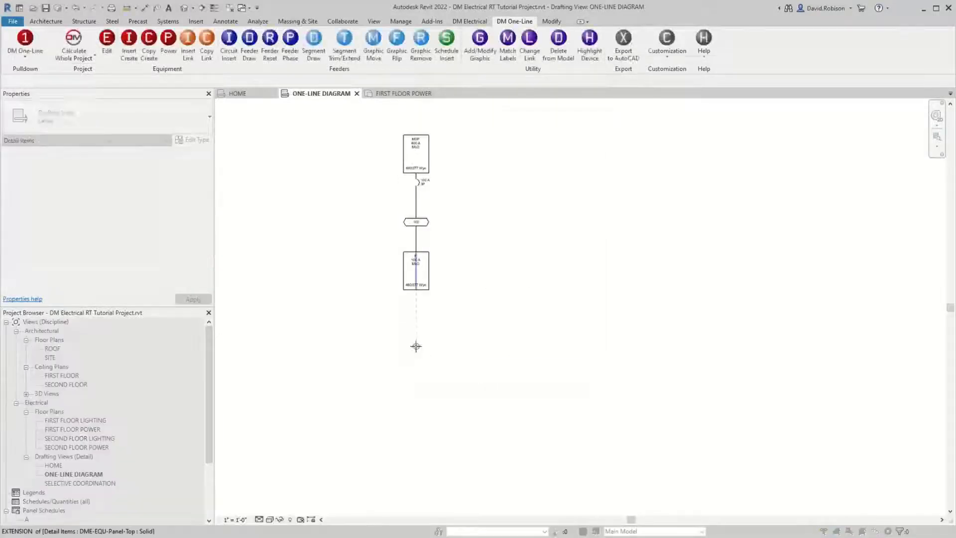
pyautogui.click(417, 347)
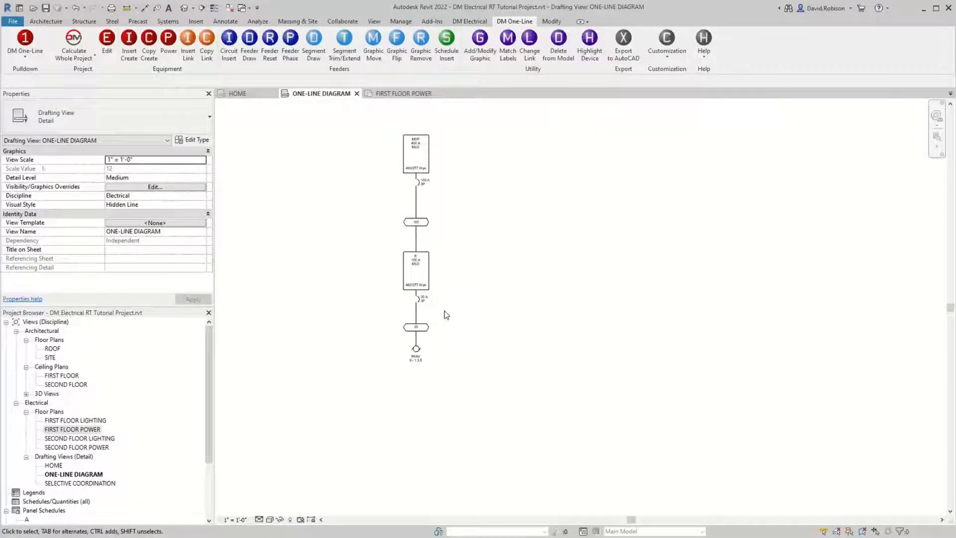
# Insert the feeder schedule in the empty area beside the one-line diagram
pyautogui.scroll(3, 425, 358)
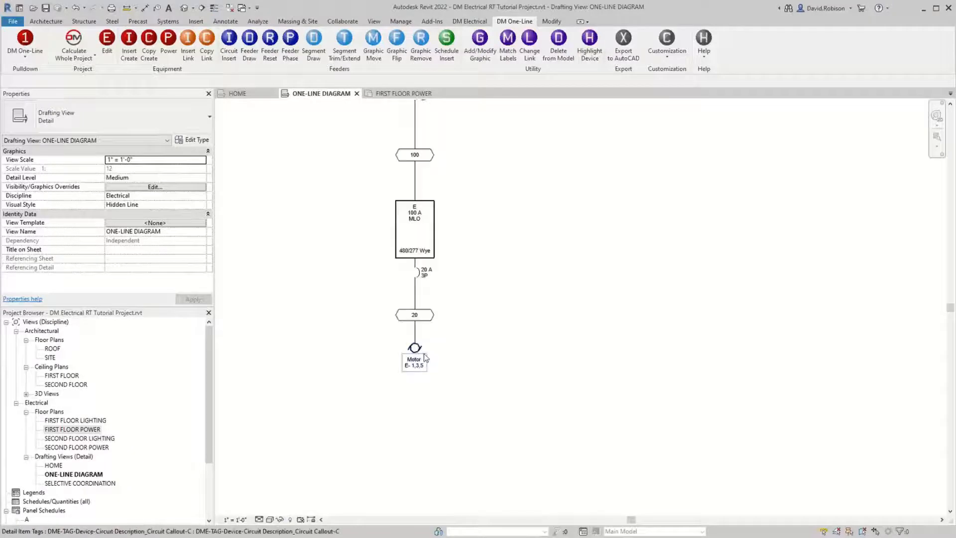
pyautogui.moveTo(504, 295); pyautogui.dragTo(452, 303, button='middle')
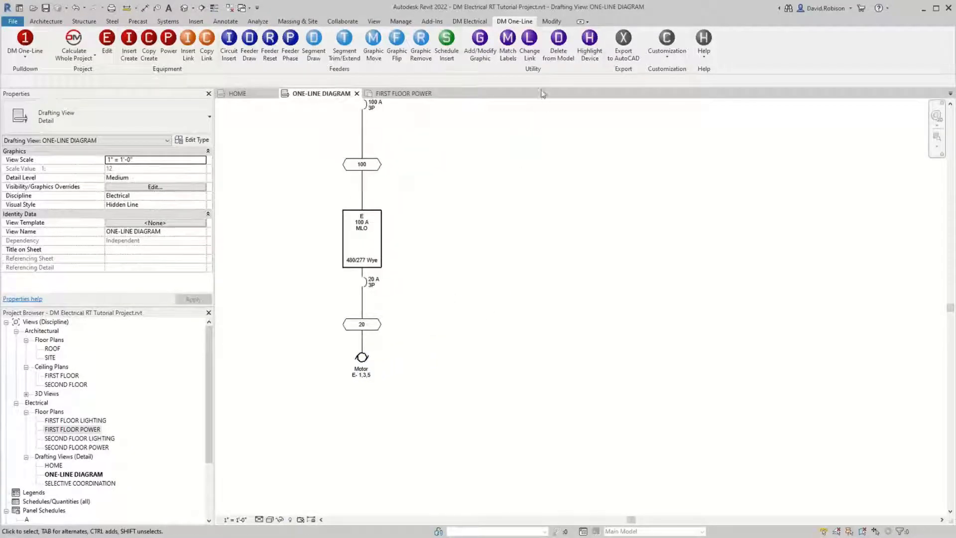
pyautogui.click(446, 44)
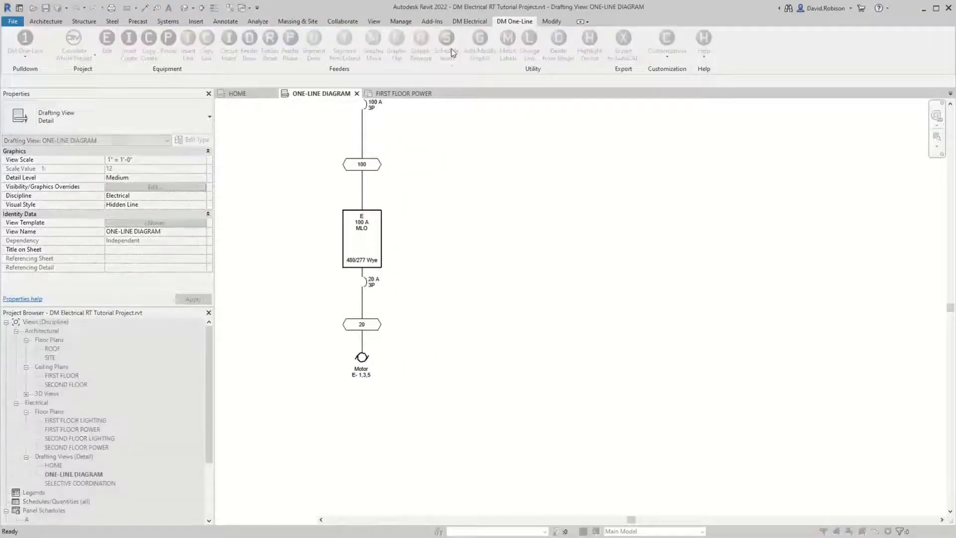
pyautogui.click(514, 183)
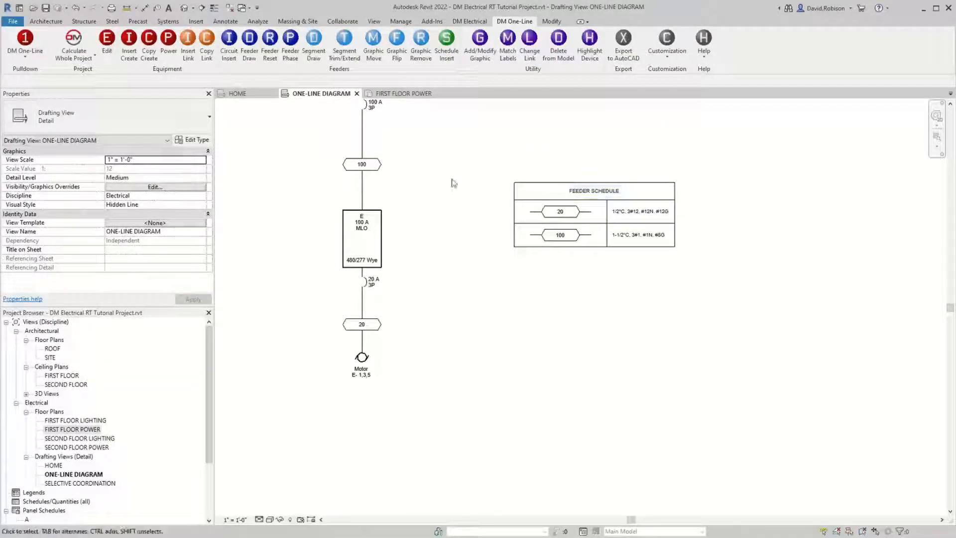
pyautogui.moveTo(452, 179); pyautogui.dragTo(478, 235, button='middle')
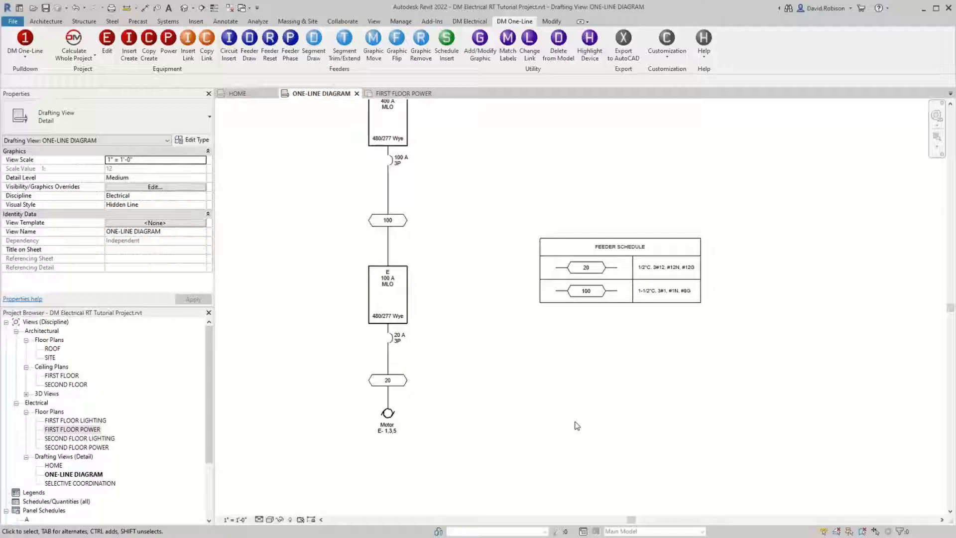
pyautogui.click(43, 501)
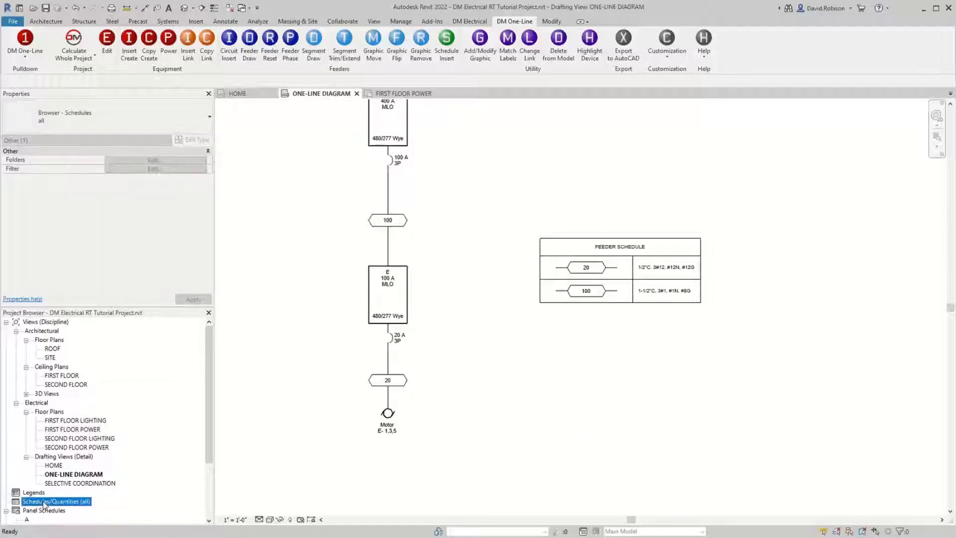
pyautogui.rightClick(42, 501)
pyautogui.click(118, 387)
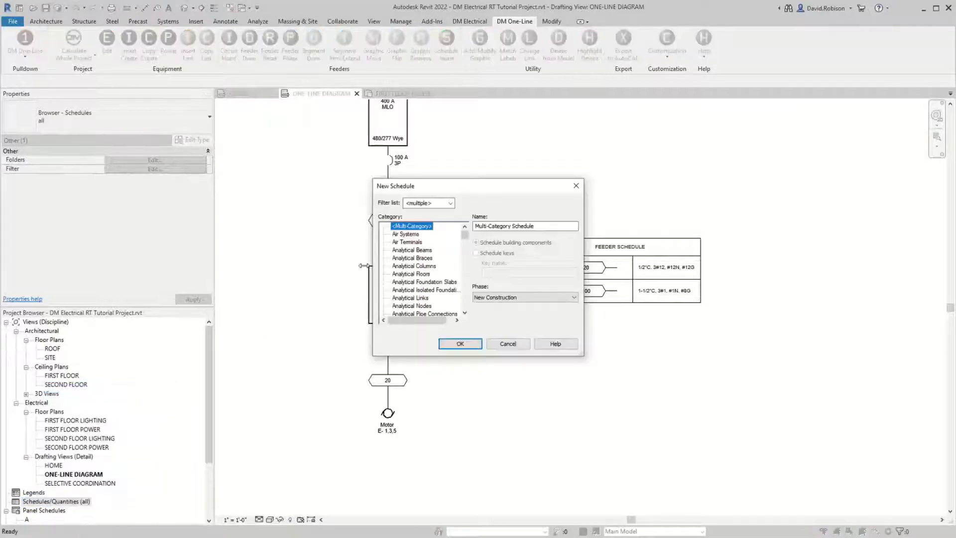
pyautogui.moveTo(464, 236); pyautogui.dragTo(466, 261)
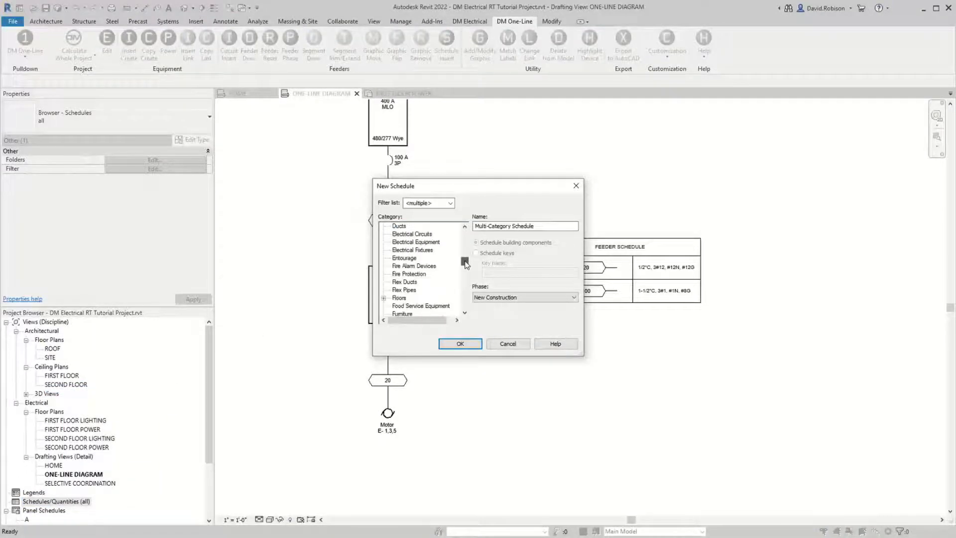
pyautogui.click(428, 243)
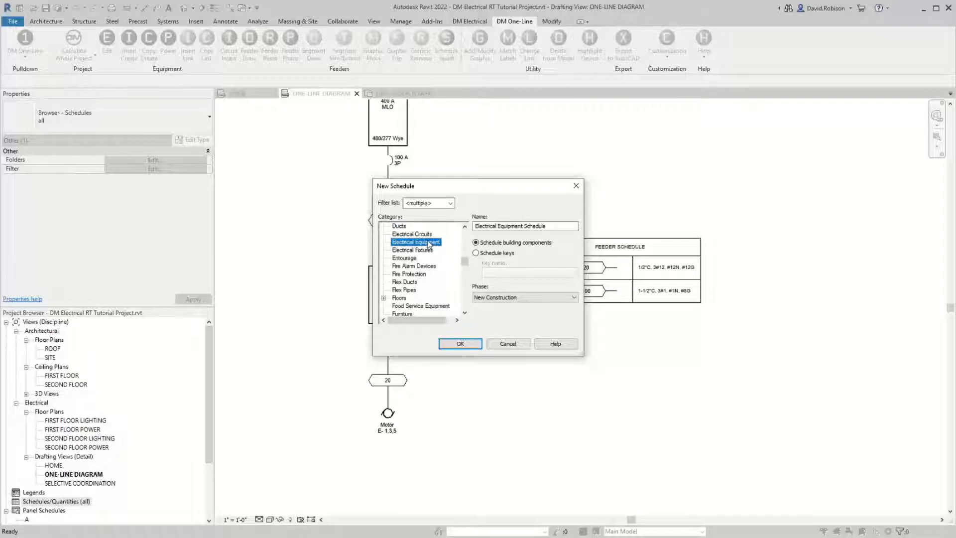
pyautogui.click(515, 348)
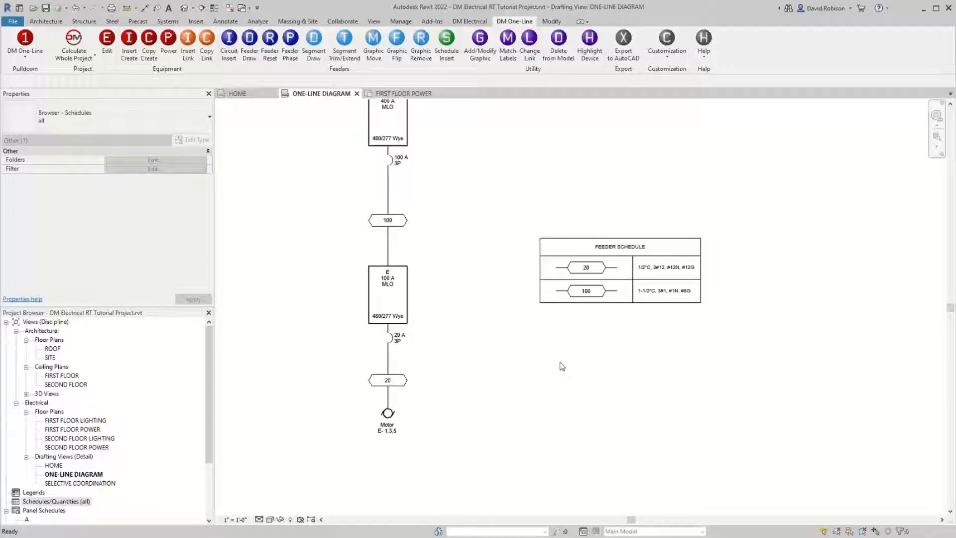
# Set the Feeder ID project option "Include IDs on feeders" to No
pyautogui.click(668, 51)
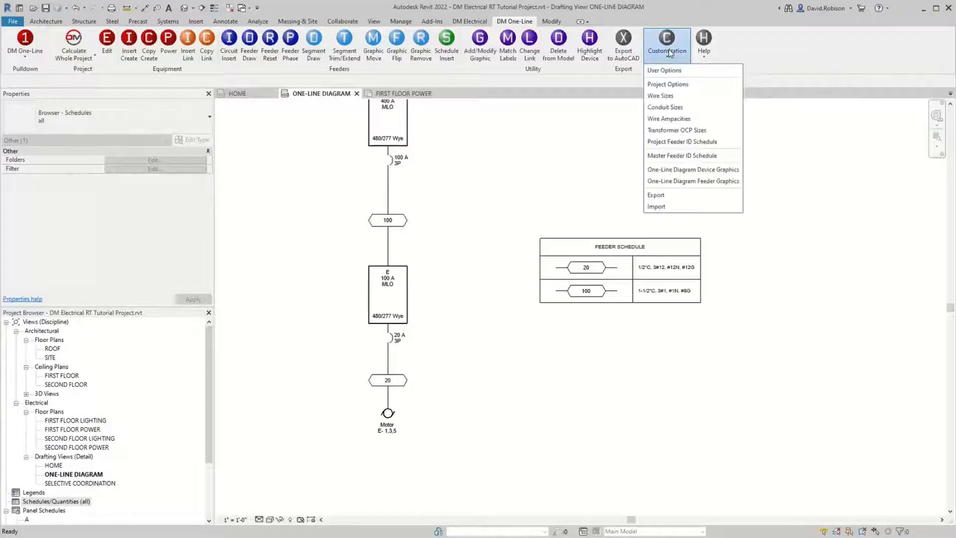
pyautogui.click(669, 51)
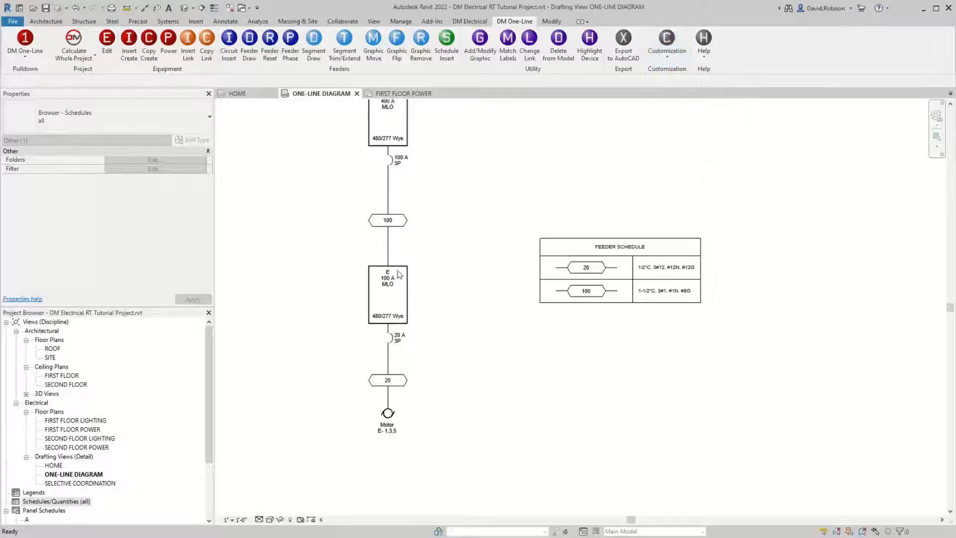
pyautogui.click(469, 255)
pyautogui.moveTo(486, 228); pyautogui.dragTo(519, 284, button='middle')
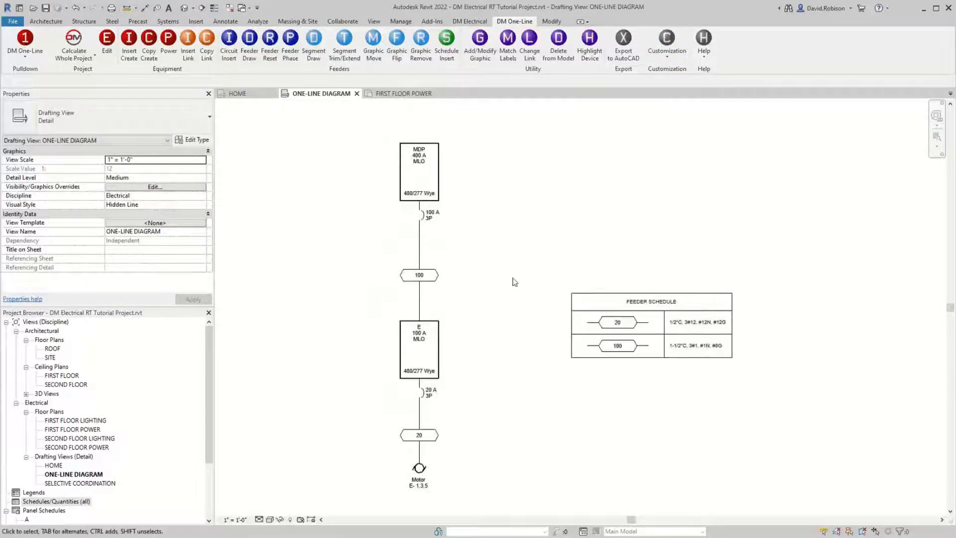
pyautogui.click(668, 44)
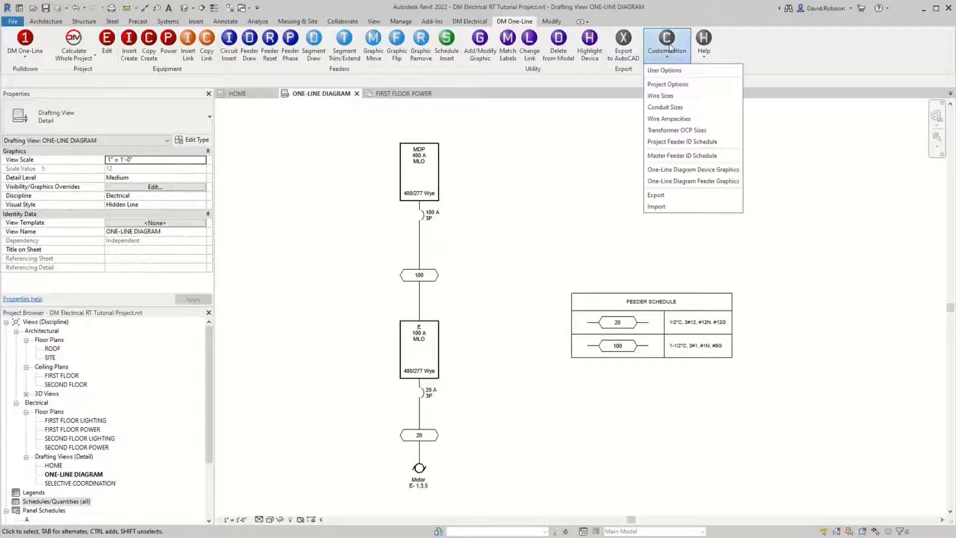
pyautogui.click(669, 84)
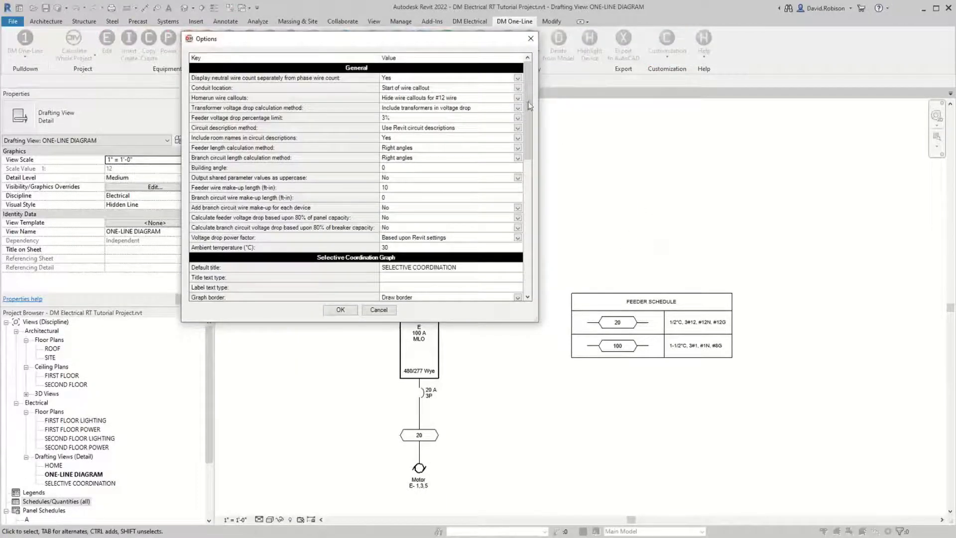
pyautogui.moveTo(529, 105); pyautogui.dragTo(529, 242)
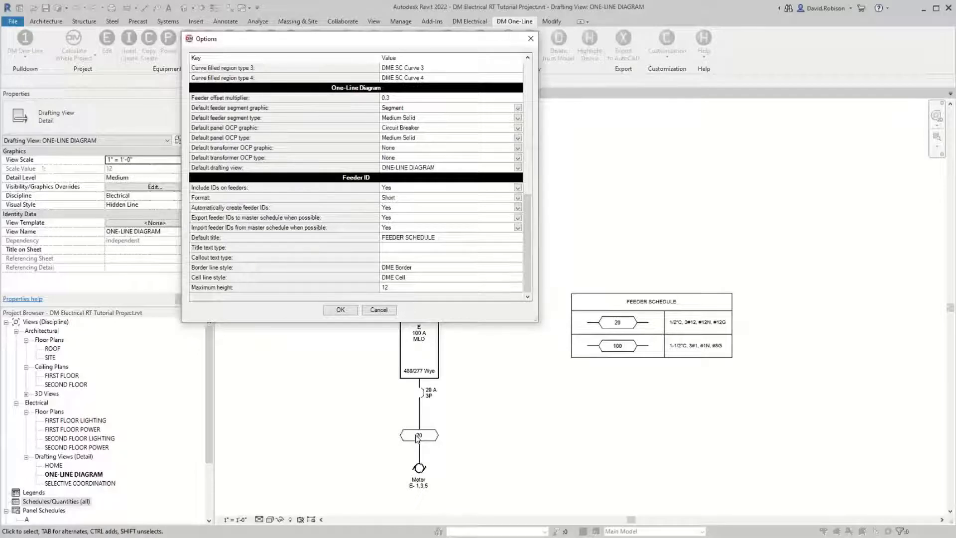
pyautogui.click(519, 190)
pyautogui.click(518, 190)
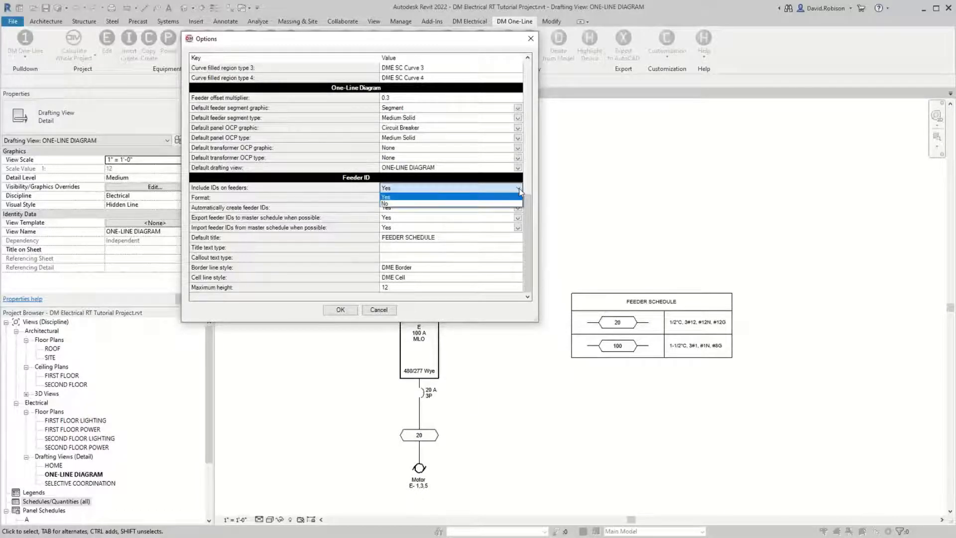
pyautogui.click(402, 203)
pyautogui.click(294, 210)
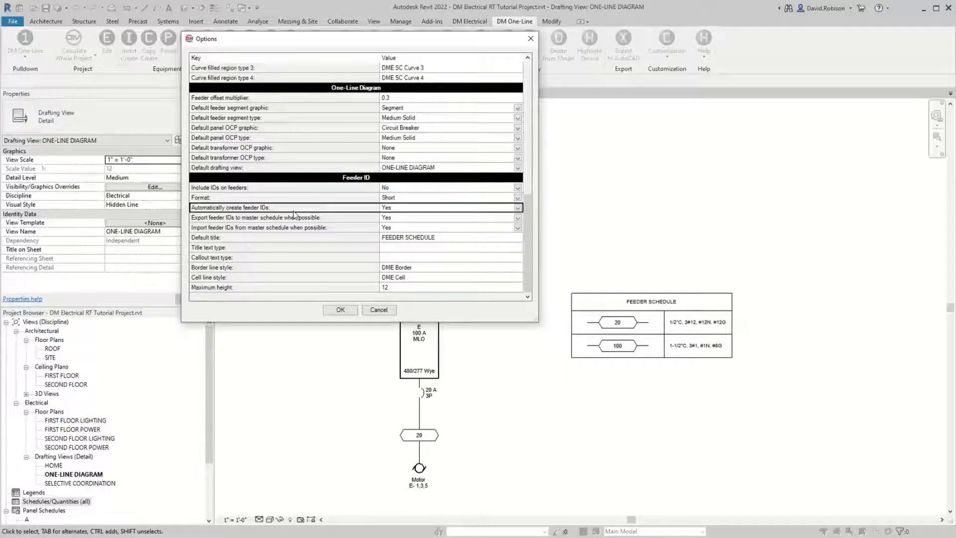
pyautogui.click(341, 309)
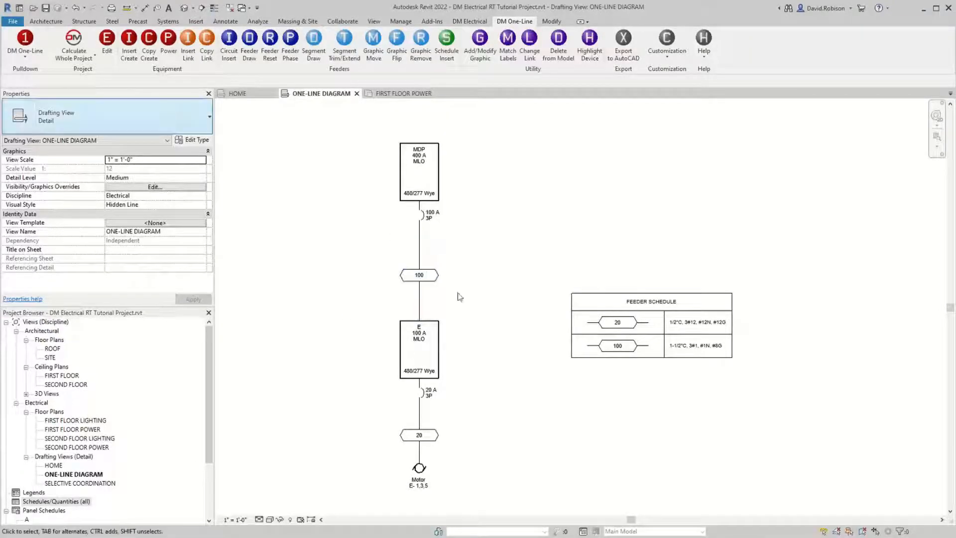
# Recalculate the whole project to remove the feeder IDs from the one-line diagram
pyautogui.click(81, 41)
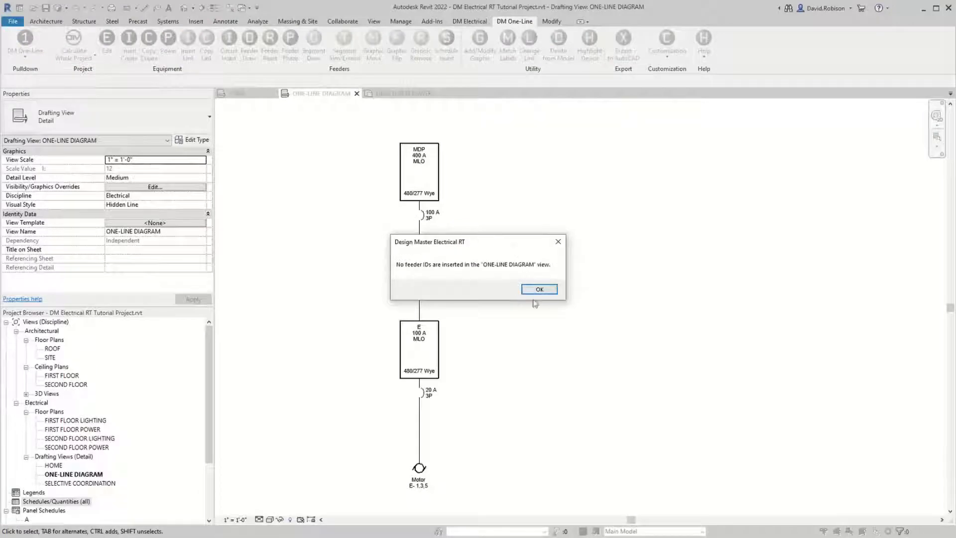
pyautogui.moveTo(486, 241); pyautogui.dragTo(568, 212)
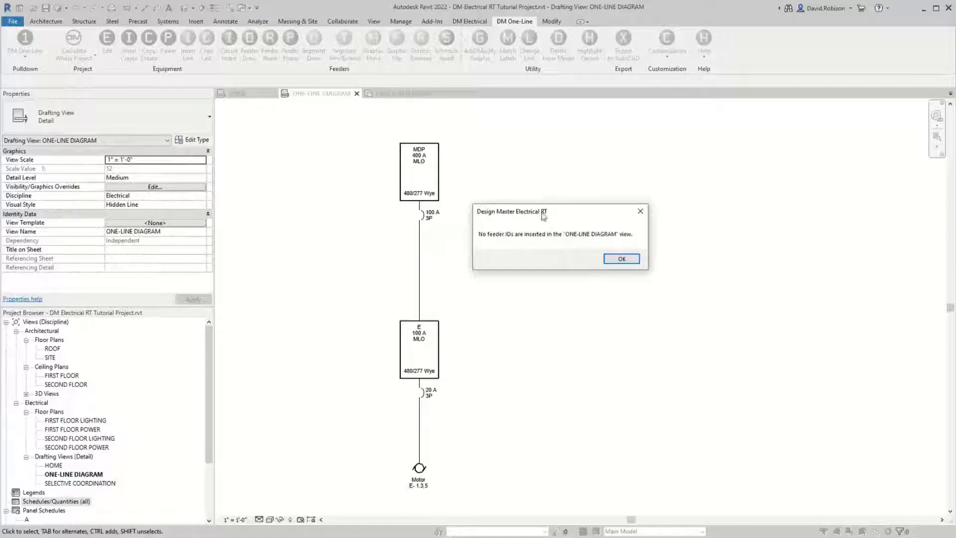
pyautogui.click(622, 259)
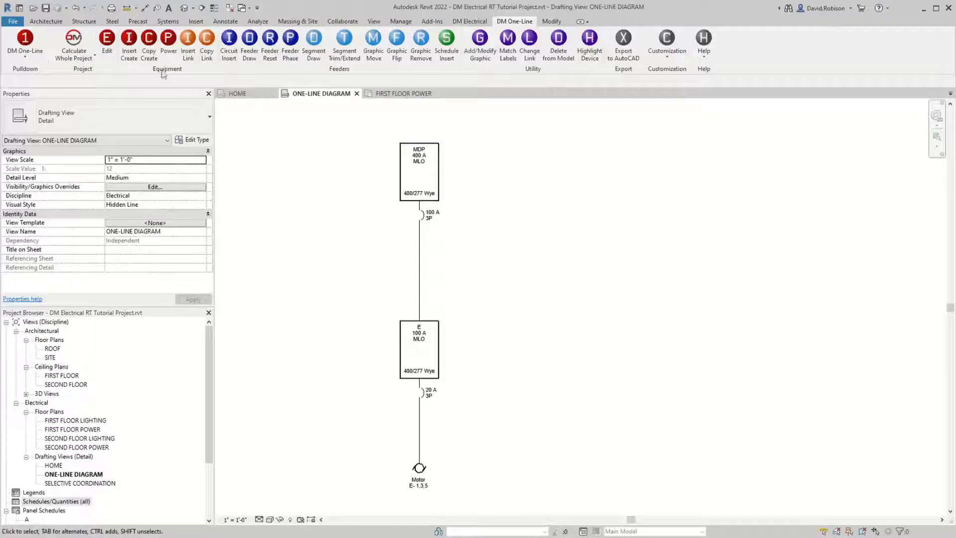
# Set the "Include IDs on feeders" project option back to Yes
pyautogui.click(668, 50)
pyautogui.click(678, 72)
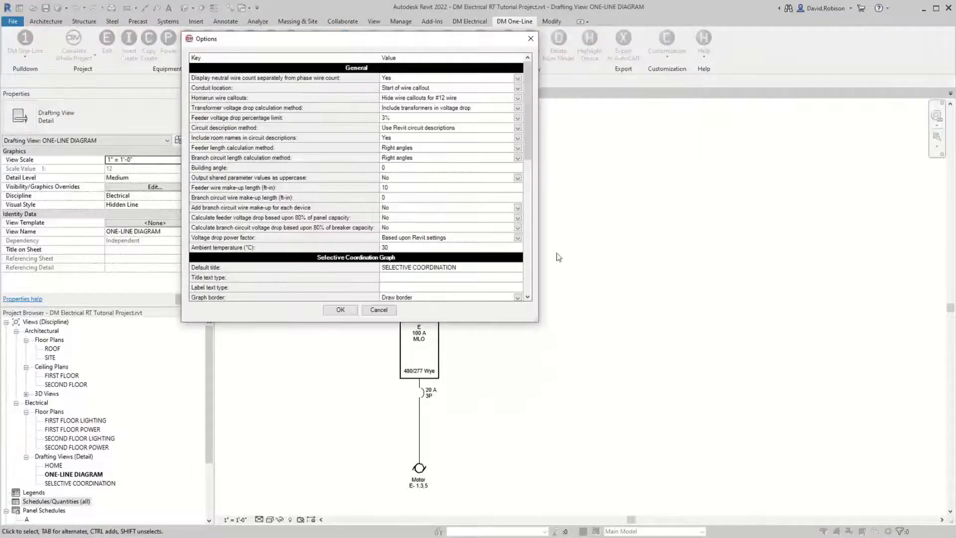
pyautogui.click(531, 198)
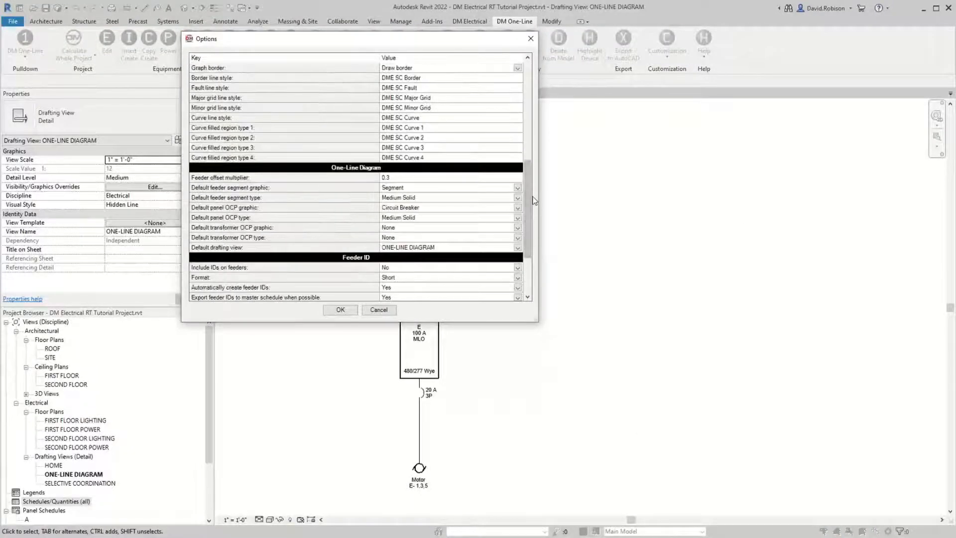
pyautogui.click(531, 261)
pyautogui.click(393, 188)
pyautogui.click(393, 202)
pyautogui.click(341, 310)
# Recalculate the whole project and insert the feeder schedule in the empty area beside the one-line diagram
pyautogui.click(74, 47)
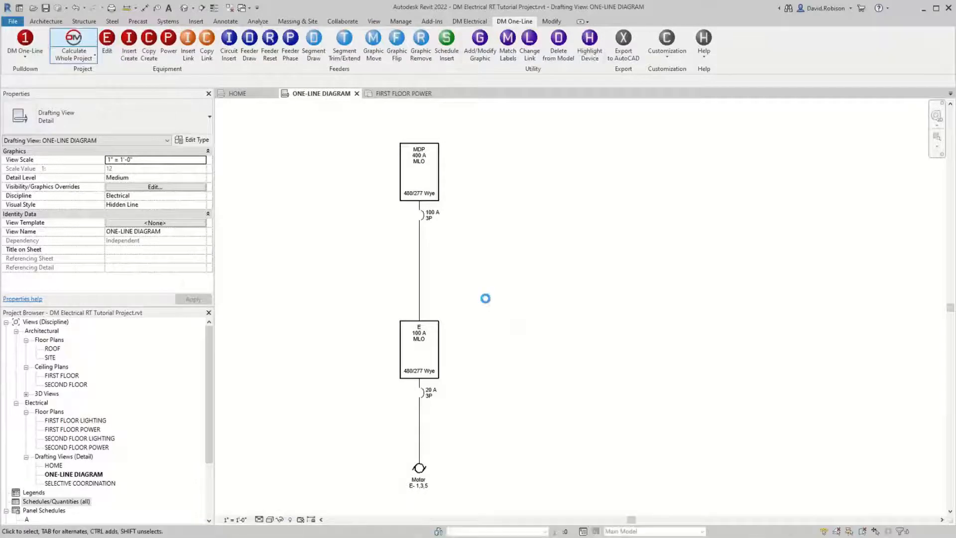
pyautogui.click(447, 48)
pyautogui.click(592, 259)
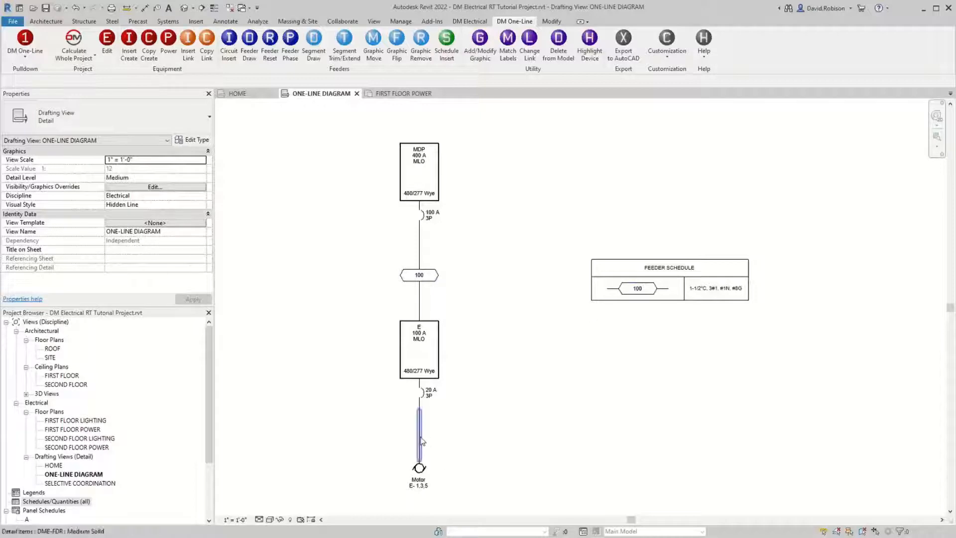
# Change the feeder between panel E and the motor to the ID group's Hexagon graphic with the Medium Solid type
pyautogui.click(483, 46)
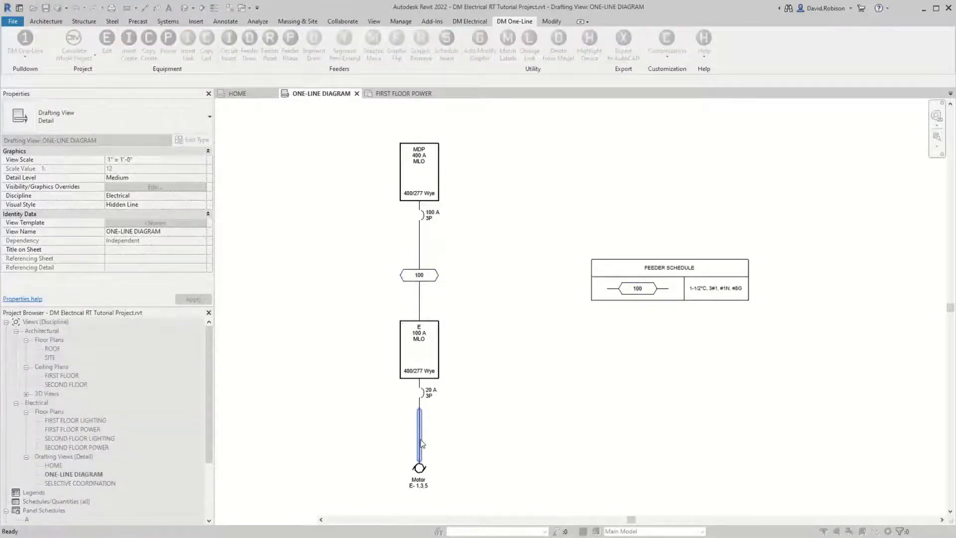
pyautogui.click(419, 433)
pyautogui.click(349, 121)
pyautogui.click(319, 171)
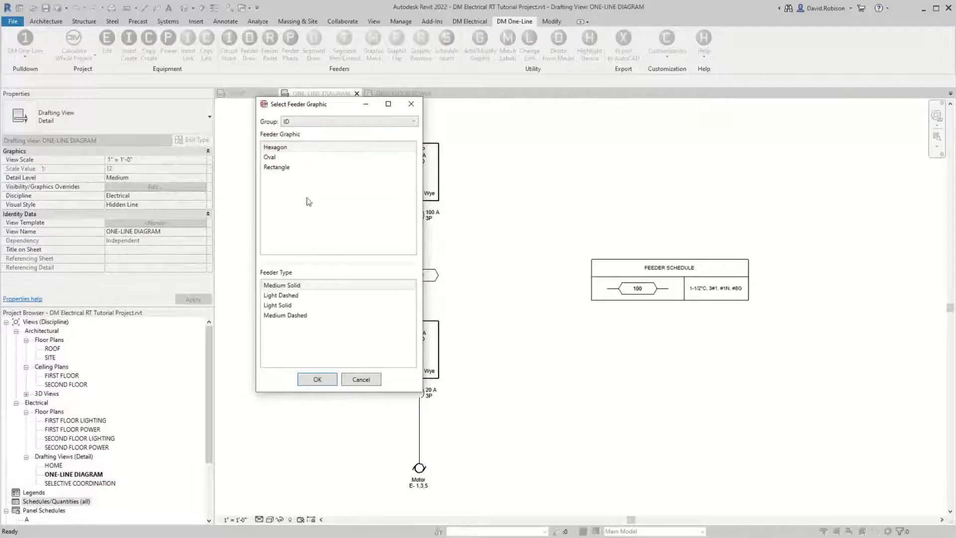
pyautogui.click(317, 379)
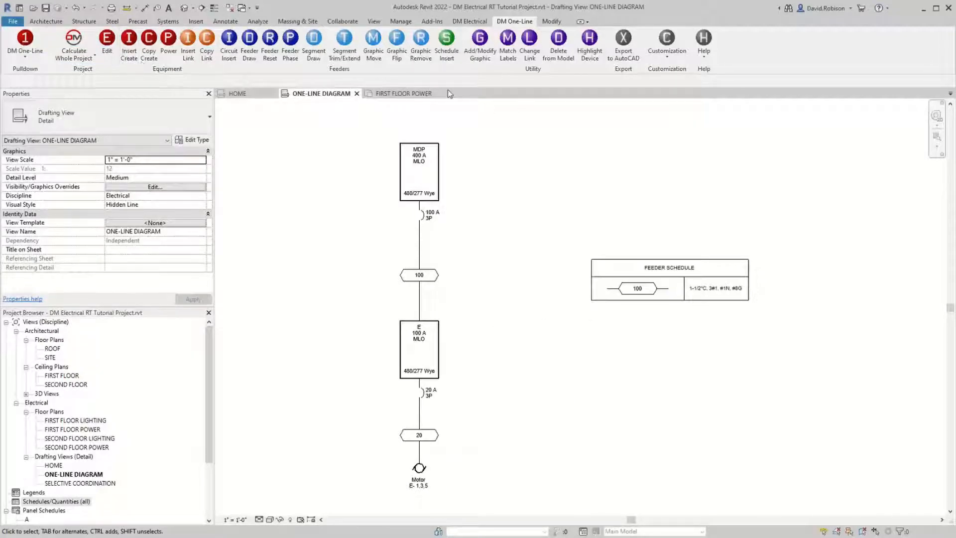
# Open the instance settings of the motor below panel E and close them
pyautogui.click(107, 45)
pyautogui.click(422, 469)
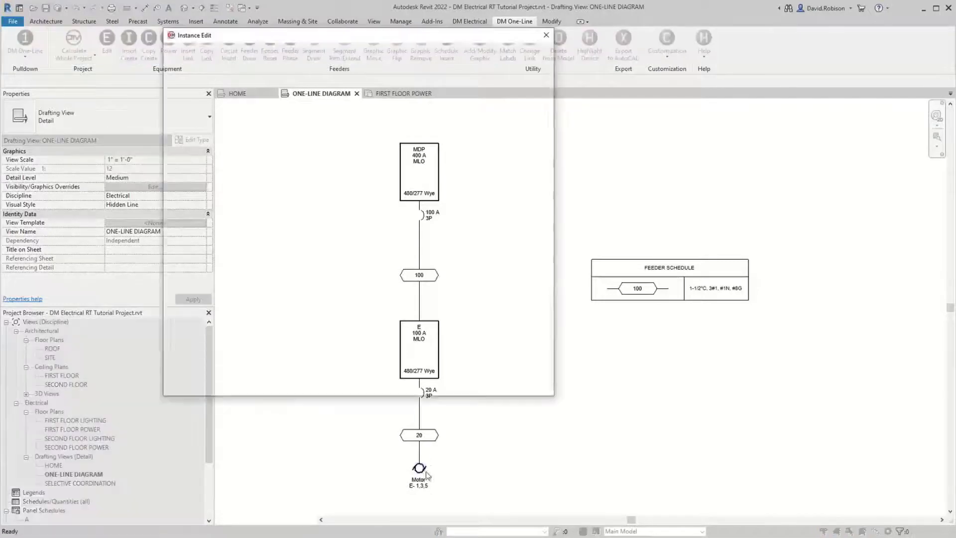
pyautogui.click(342, 384)
# Examine the Feeder ID section of the project options and leave without saving
pyautogui.click(667, 45)
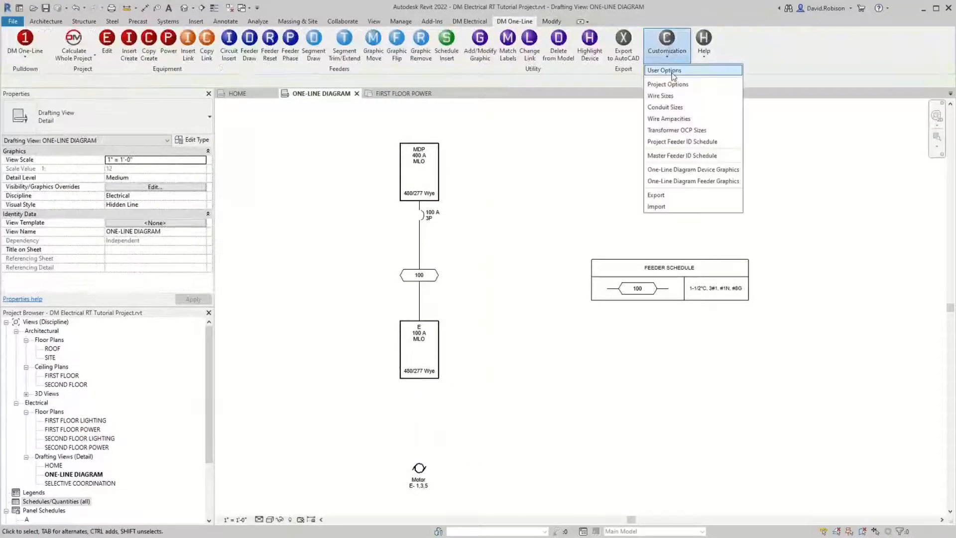
pyautogui.click(677, 82)
pyautogui.moveTo(527, 111); pyautogui.dragTo(528, 244)
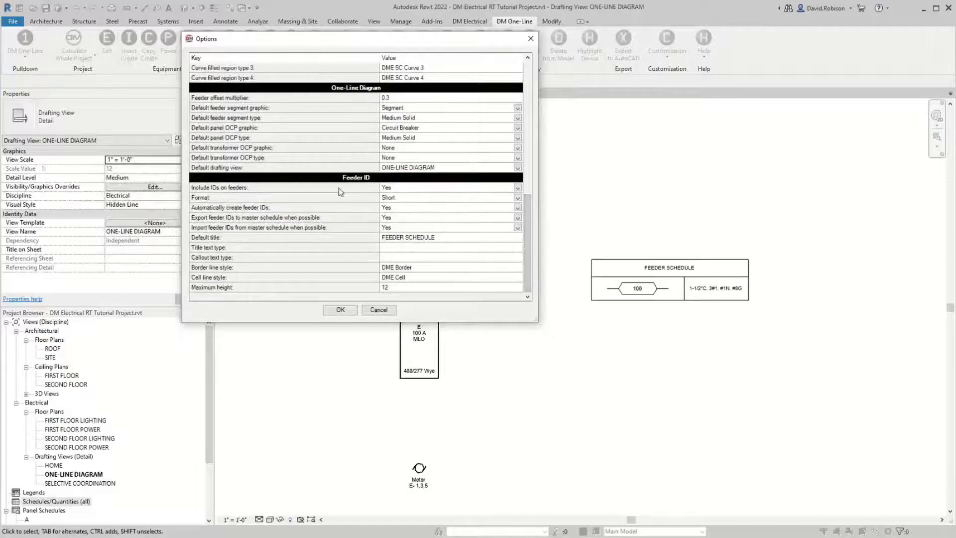
pyautogui.click(378, 310)
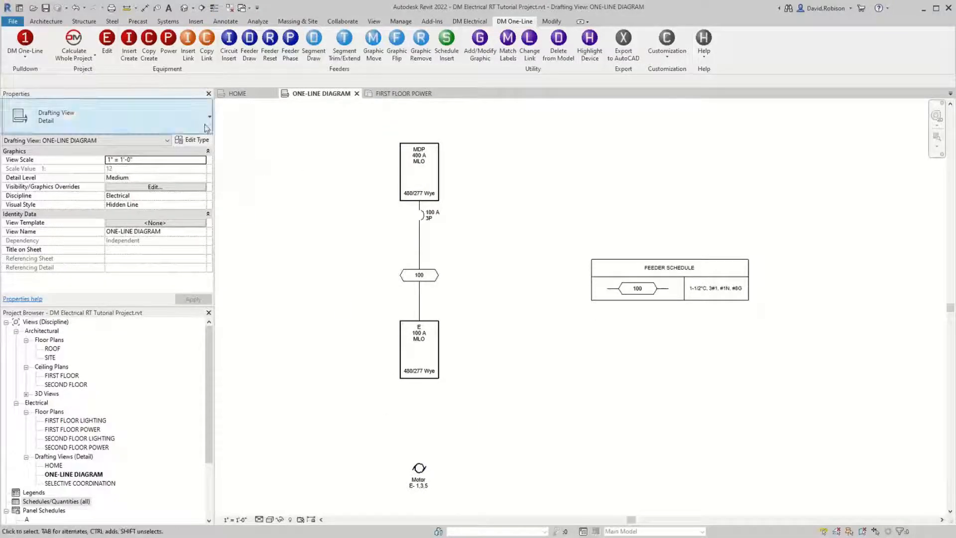
# Reset the feeder between panel E and the motor, and recalculate the whole project to update the feeder schedule
pyautogui.click(277, 50)
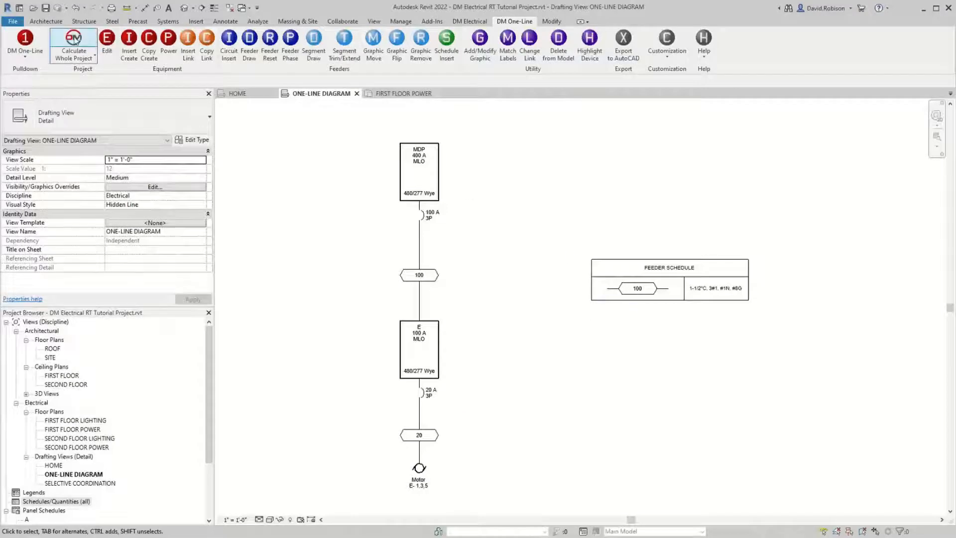
pyautogui.click(74, 38)
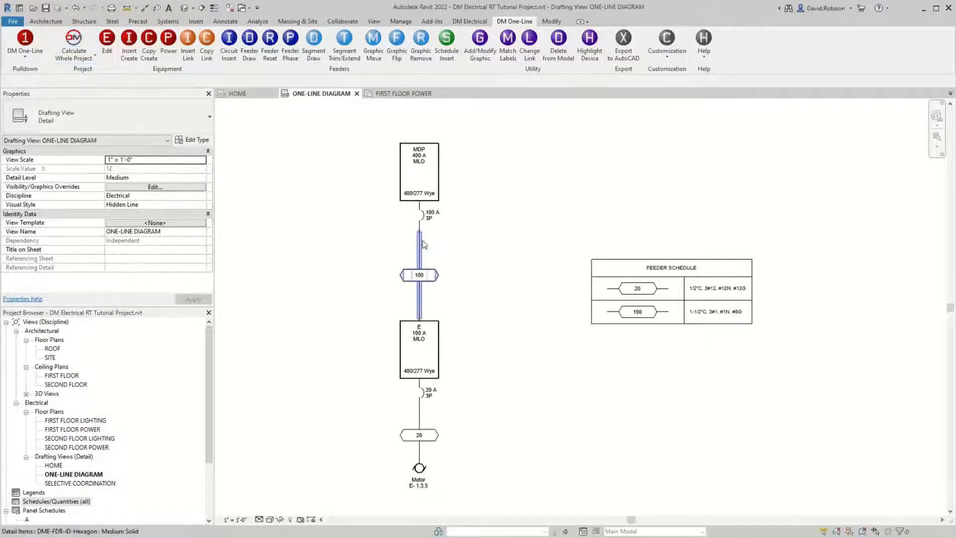
# Set panel E's bus size to 200 and recalculate the whole project to update the feeder schedule
pyautogui.click(110, 50)
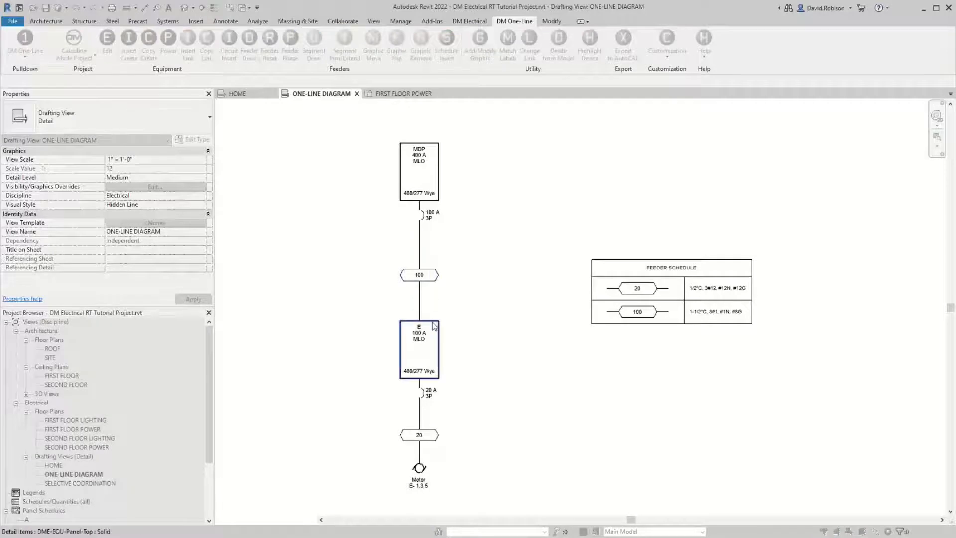
pyautogui.click(421, 329)
pyautogui.click(396, 108)
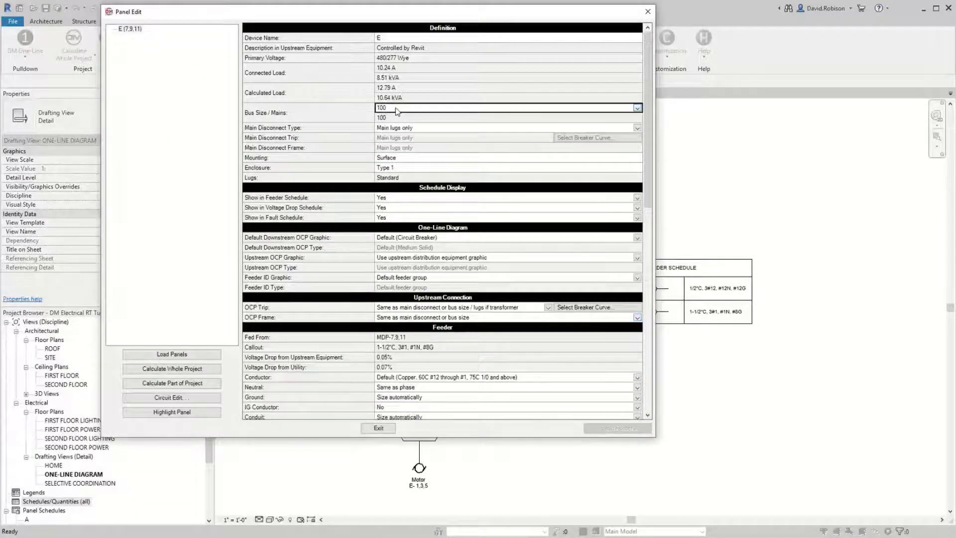
pyautogui.click(391, 144)
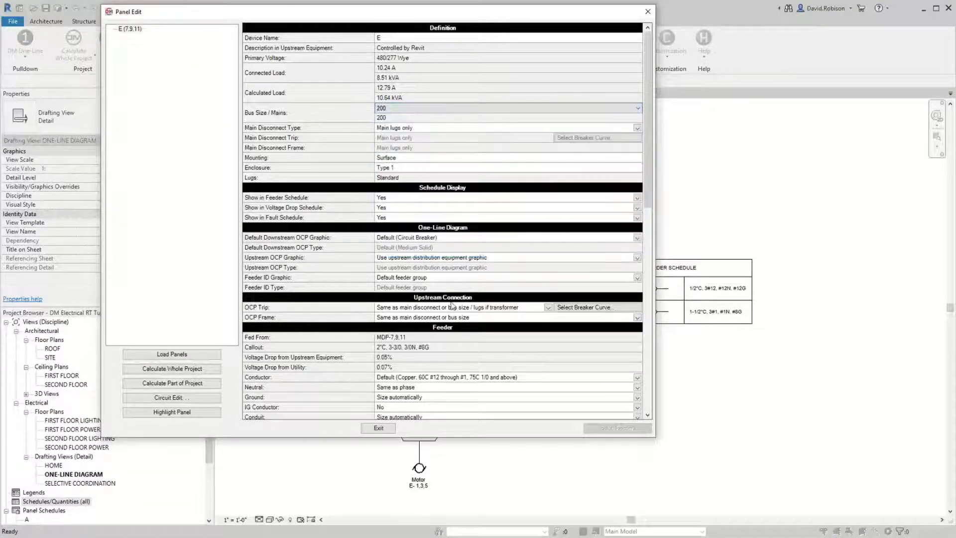
pyautogui.click(380, 428)
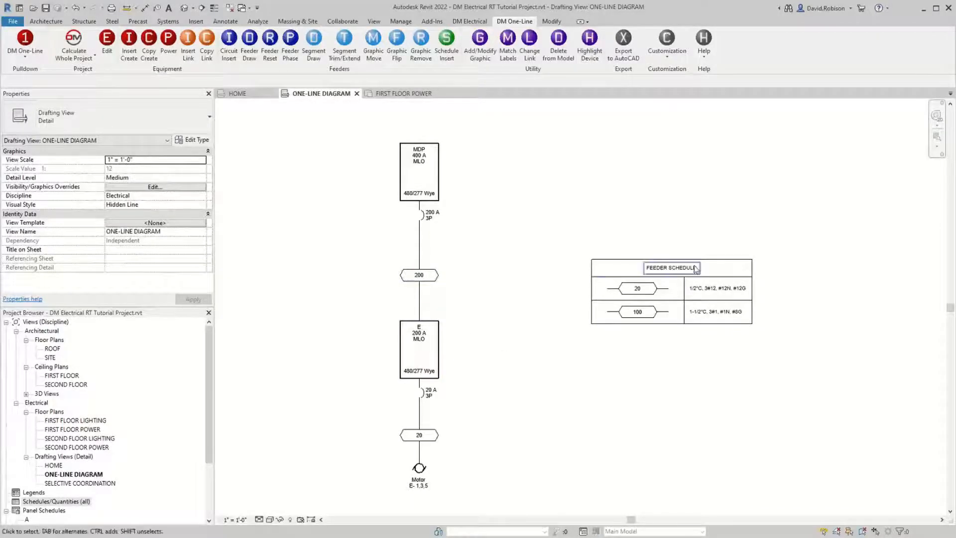
pyautogui.click(73, 44)
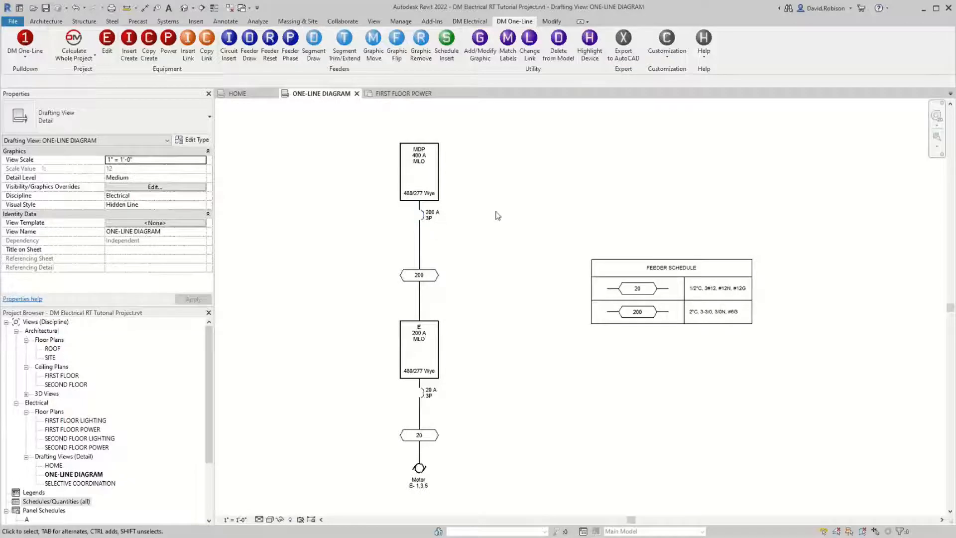
# Examine the one-line graphics offered for transformer UTIL and panel P when inserting linked distribution equipment, without inserting anything
pyautogui.click(188, 47)
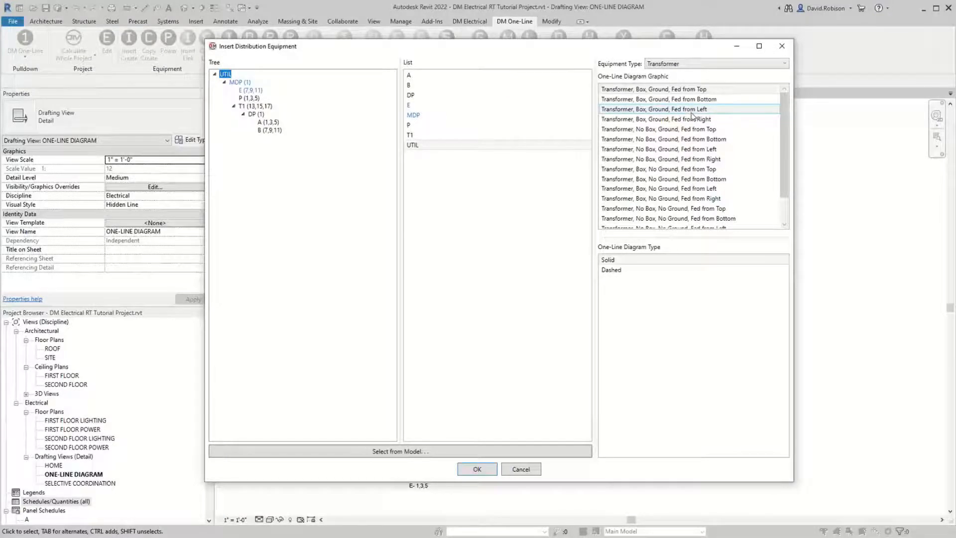
pyautogui.click(246, 99)
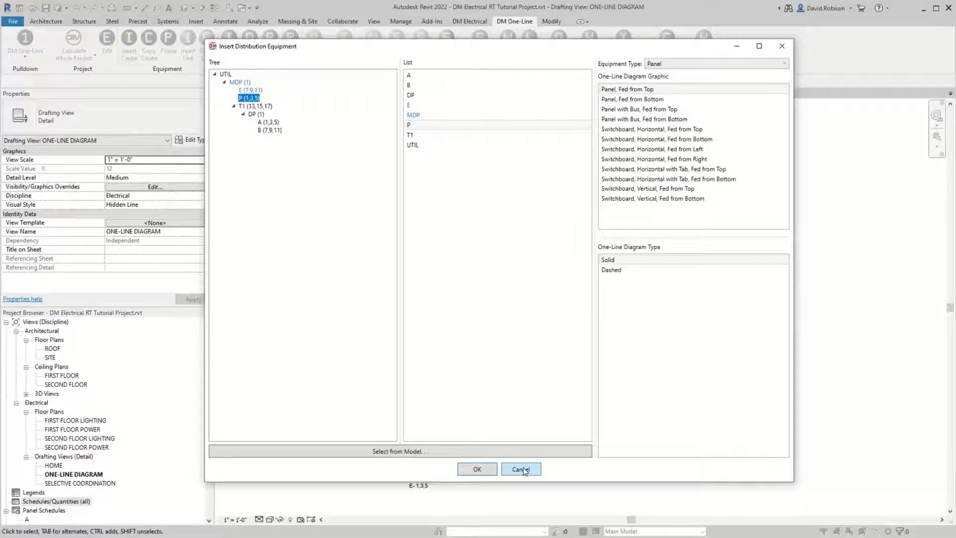
pyautogui.click(641, 93)
pyautogui.click(530, 468)
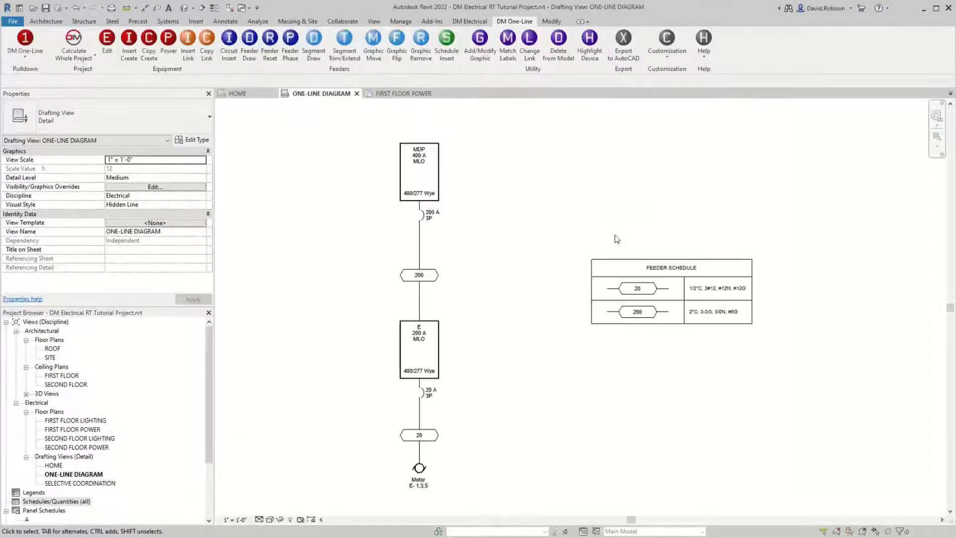
# Open the One-Line Diagram Device Graphics customization and its dme-equipment.txt definition file in Notepad
pyautogui.click(668, 47)
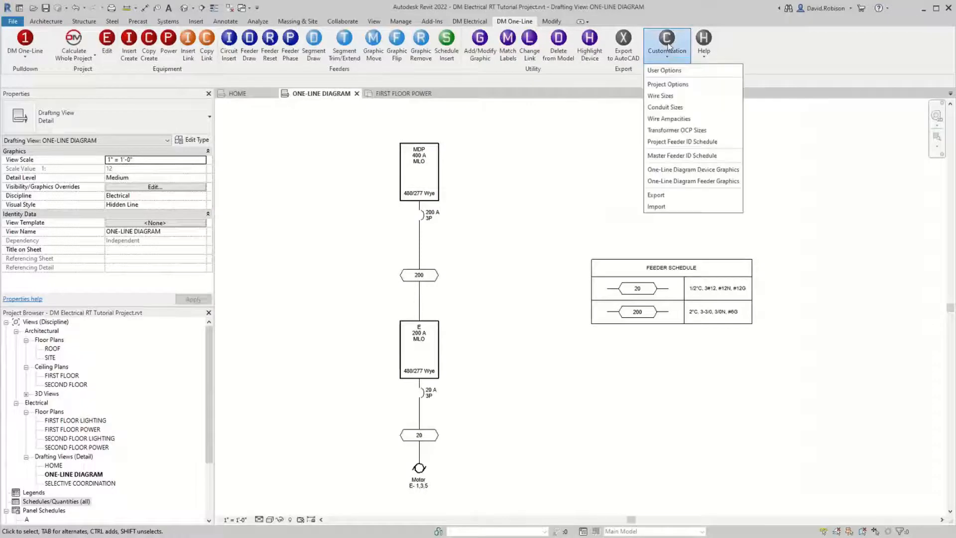
pyautogui.click(691, 170)
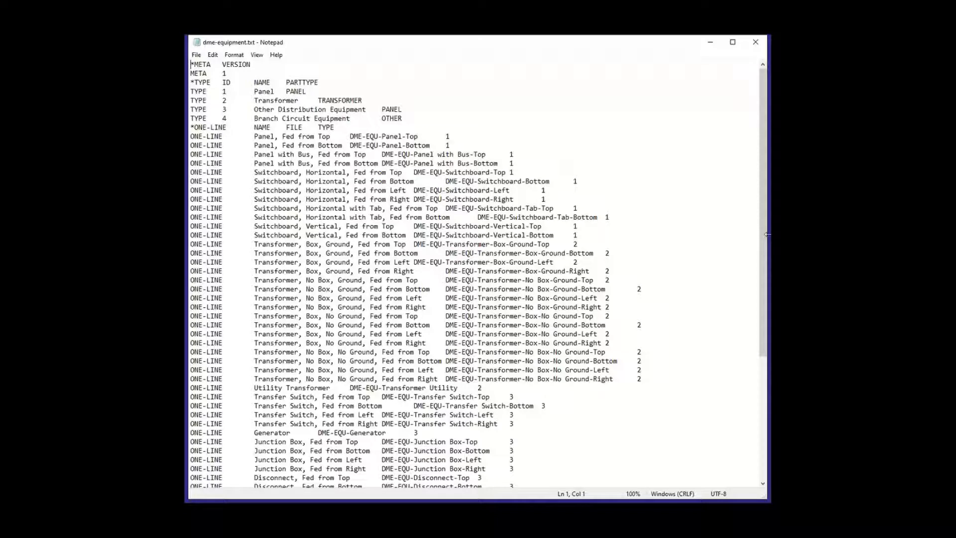
# Move the two "Panel with Bus" one-line entries above "Panel, Fed from Top" in dme-equipment.txt, then save and close the file
pyautogui.click(537, 155)
pyautogui.press('Home')
pyautogui.hotkey('shift', 'Down')
pyautogui.hotkey('shift', 'Down')
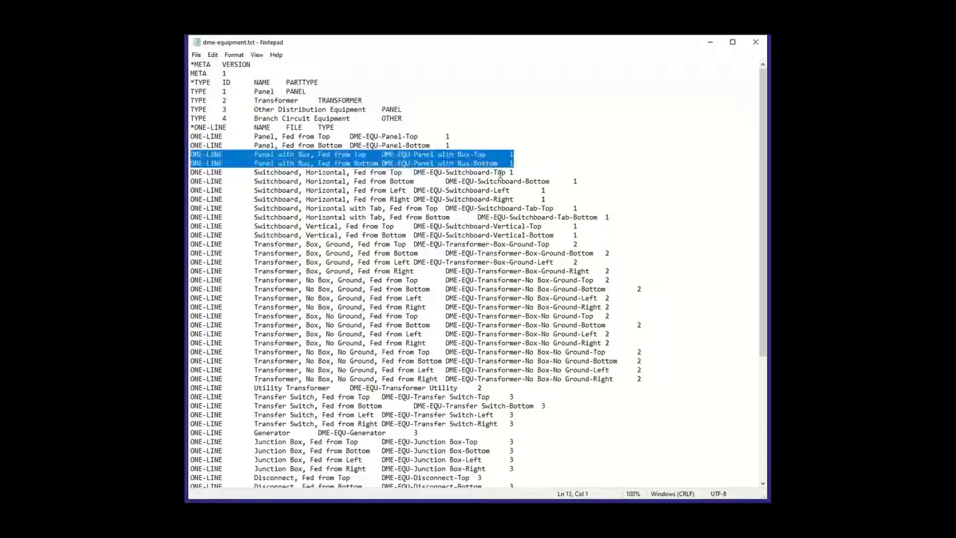
pyautogui.hotkey('ctrl', 'x')
pyautogui.press('Up')
pyautogui.press('Up')
pyautogui.hotkey('ctrl', 'v')
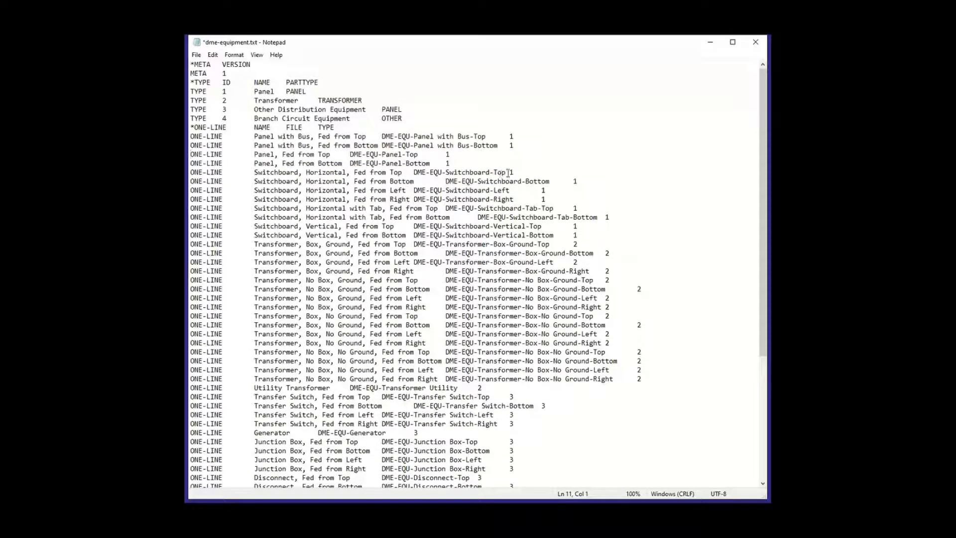
pyautogui.hotkey('ctrl', 's')
pyautogui.click(756, 42)
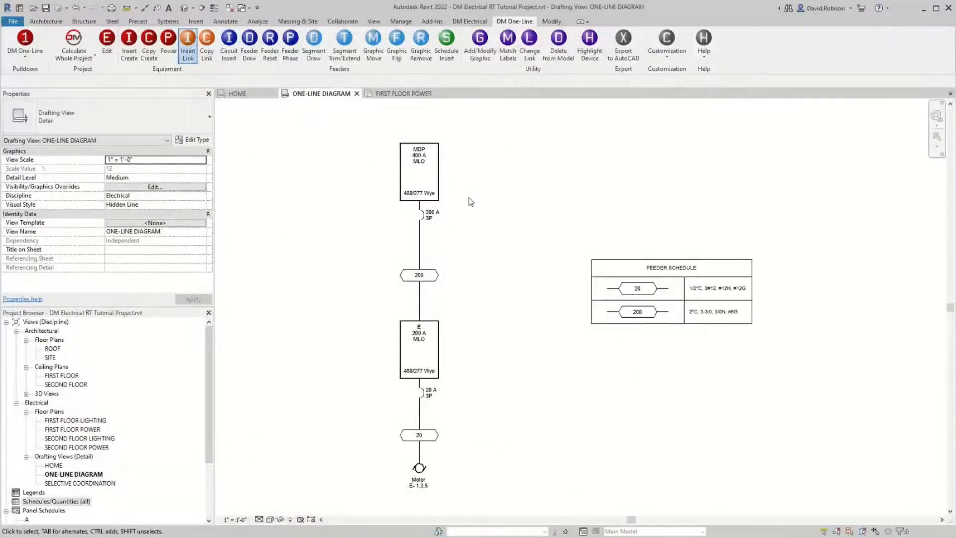
# Insert linked panel P, fed from MDP, beside panel E using the solid "Panel with Bus, Fed from Top" graphic
pyautogui.click(251, 99)
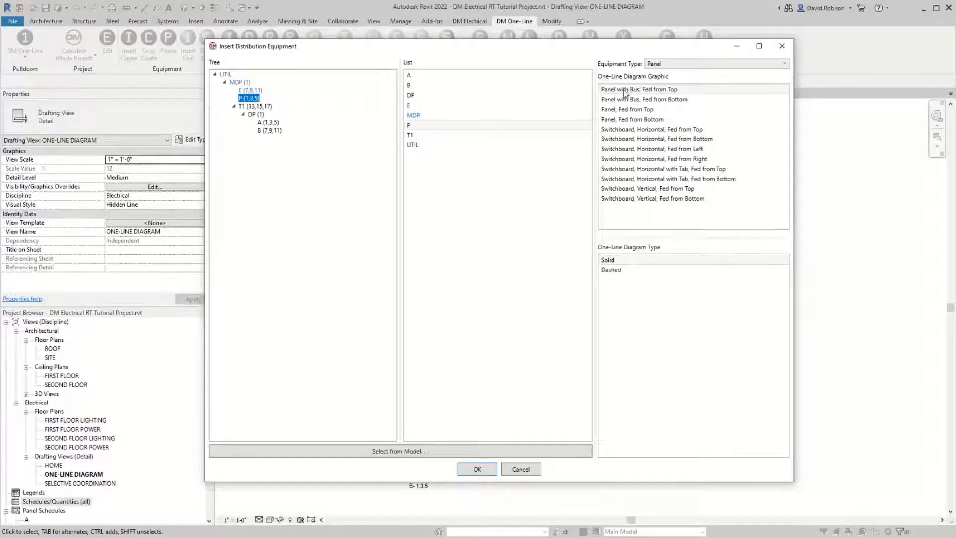
pyautogui.click(477, 469)
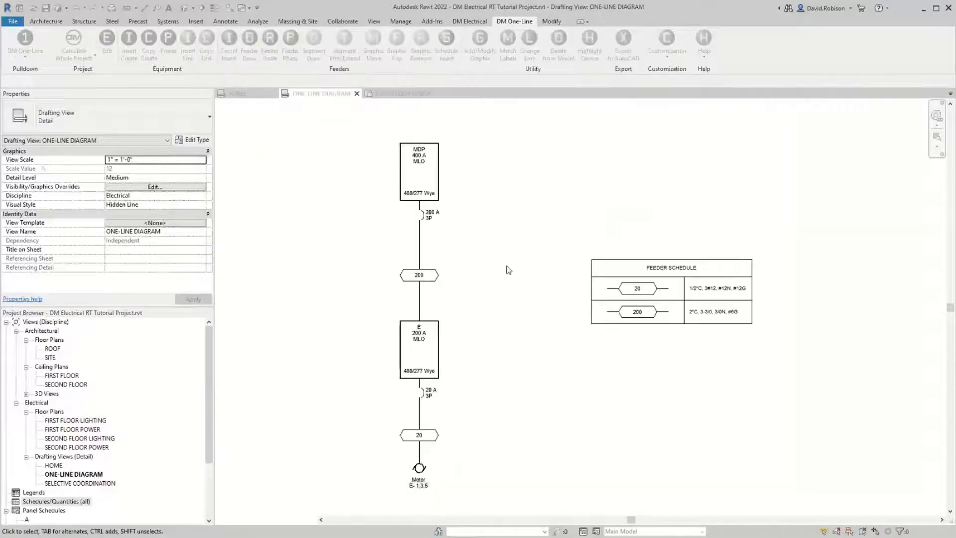
pyautogui.click(572, 387)
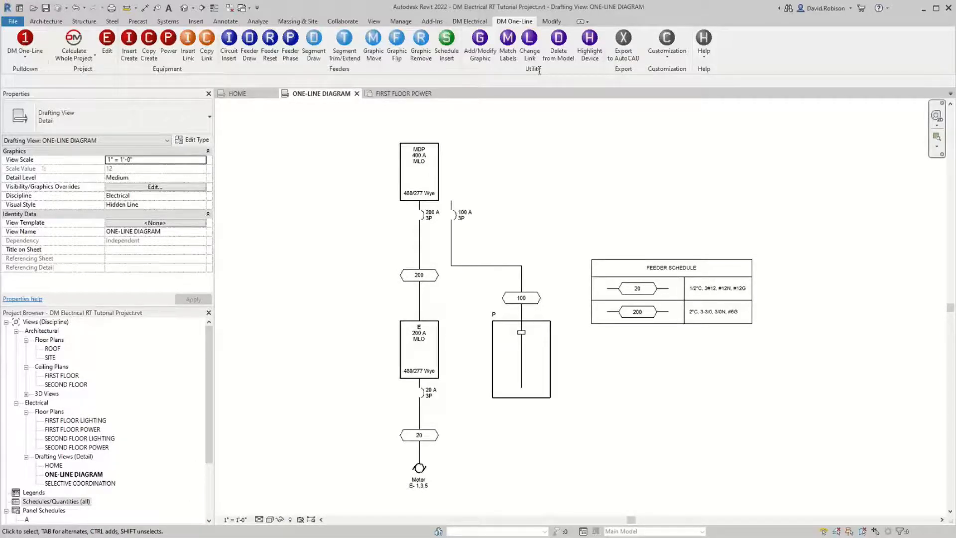
# Open the Electrical RT user manual's Neutrals topic and examine the Distribution Systems and Wiring Types settings for feeders and branch circuits
pyautogui.click(704, 48)
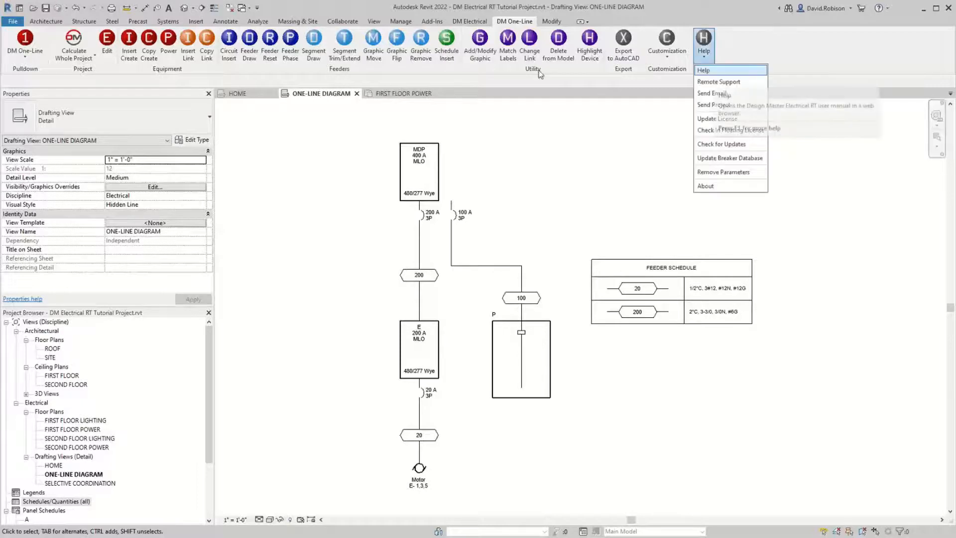
pyautogui.click(714, 76)
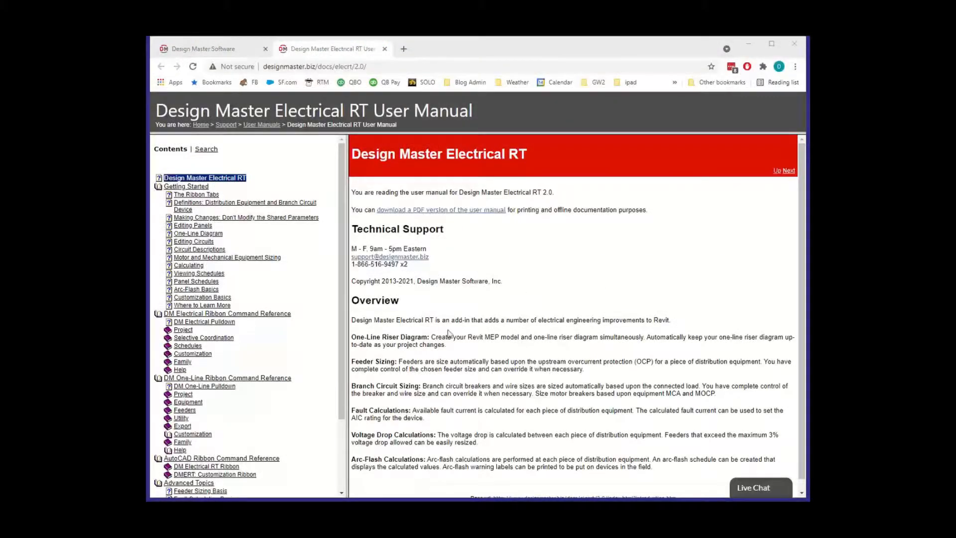
pyautogui.scroll(-3, 269, 329)
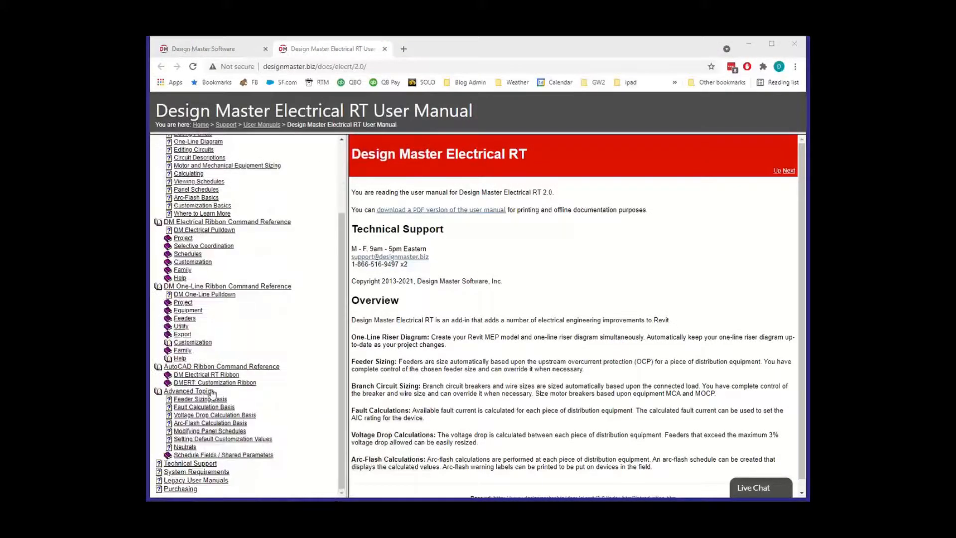
pyautogui.click(190, 446)
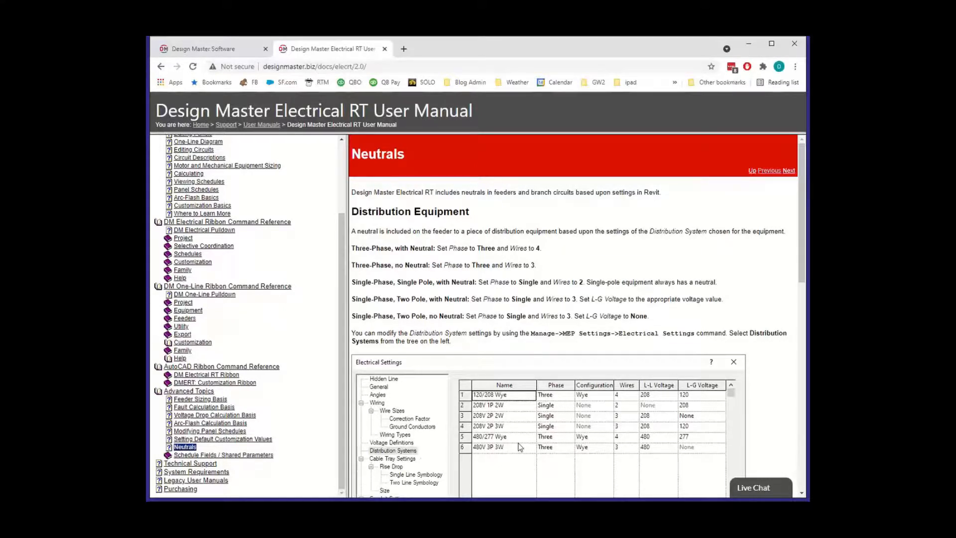
pyautogui.scroll(-3, 520, 447)
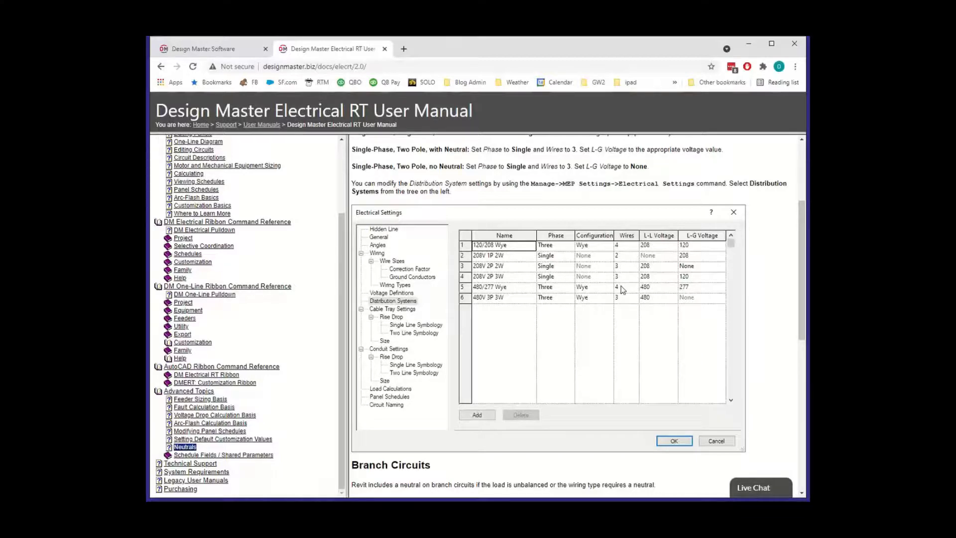
pyautogui.scroll(-6, 621, 290)
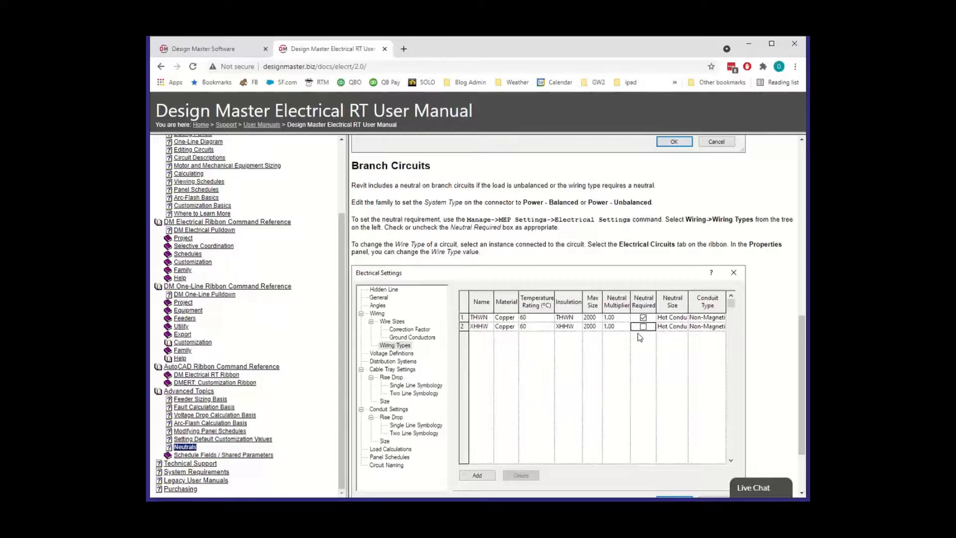
pyautogui.scroll(6, 640, 337)
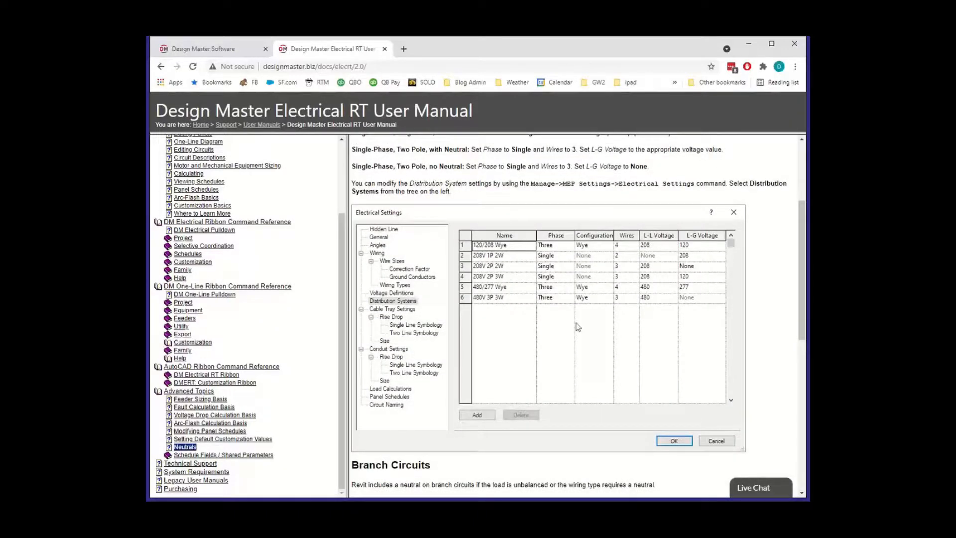
pyautogui.scroll(-7, 578, 326)
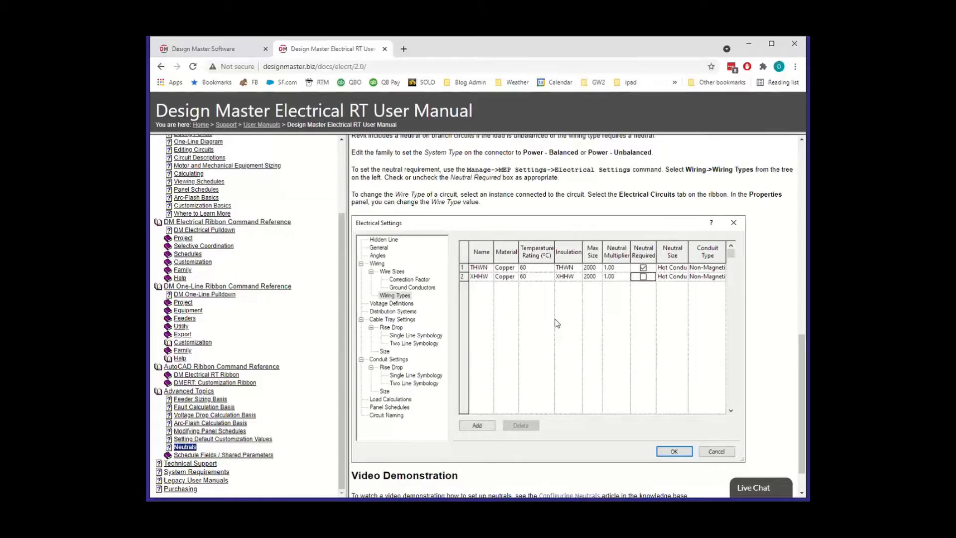
pyautogui.scroll(3, 504, 307)
pyautogui.scroll(7, 504, 307)
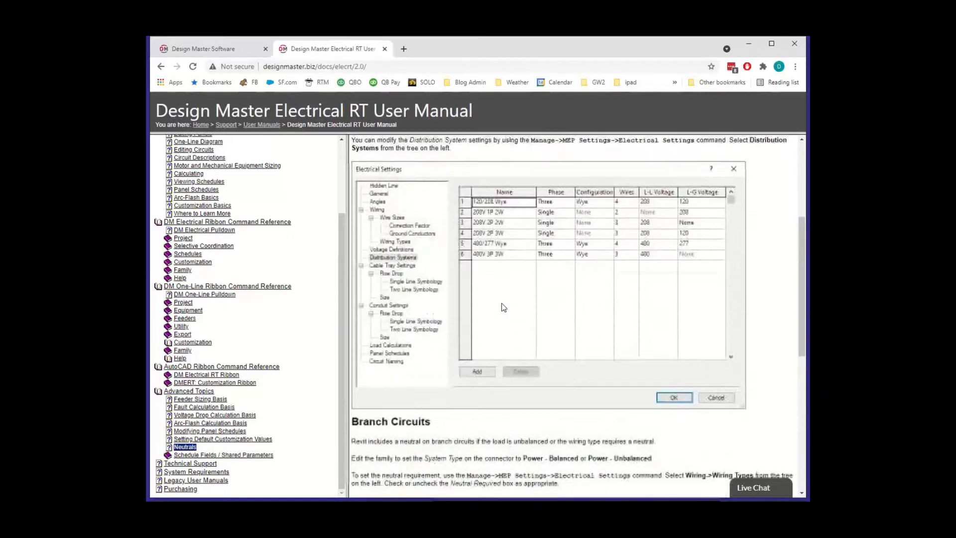